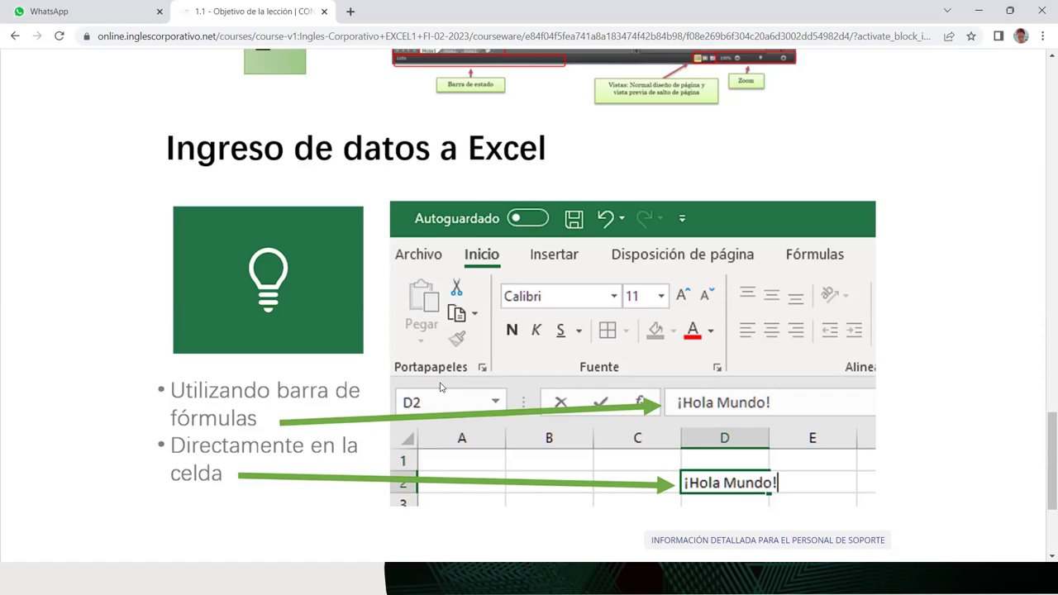
# Step: Advance from lesson 1.1 to lesson 1.2, Conceptos básicos y entorno de trabajo, and bring its video into view
pyautogui.scroll(-3, 752, 395)
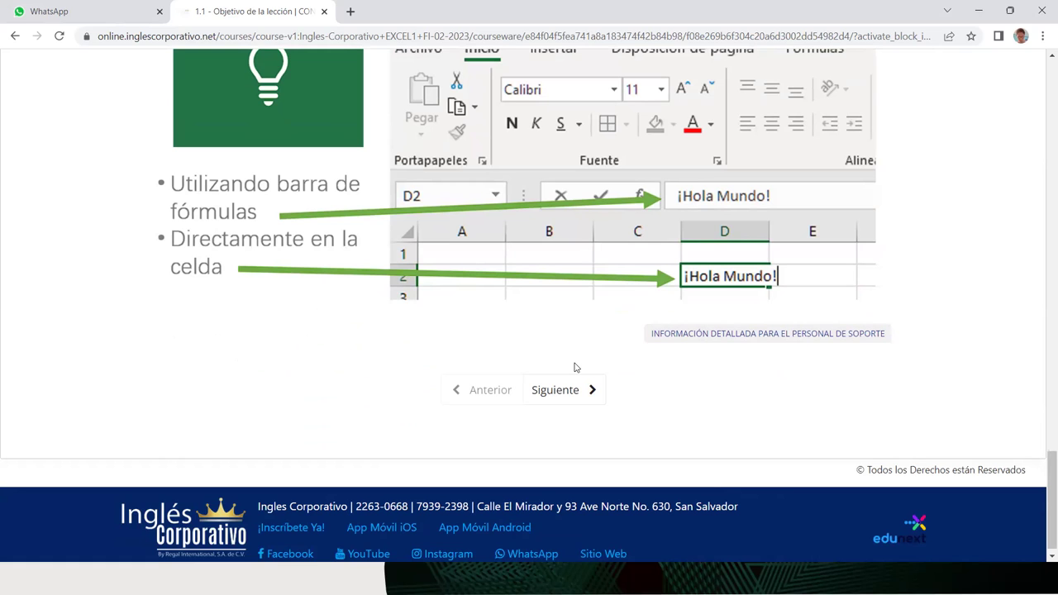
pyautogui.click(561, 400)
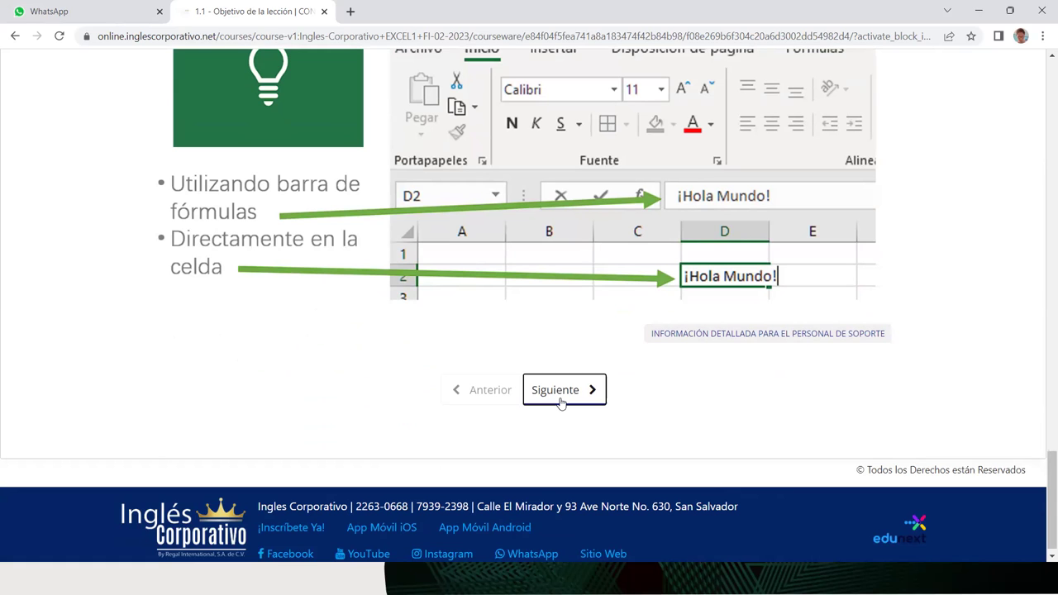
pyautogui.scroll(-3, 571, 425)
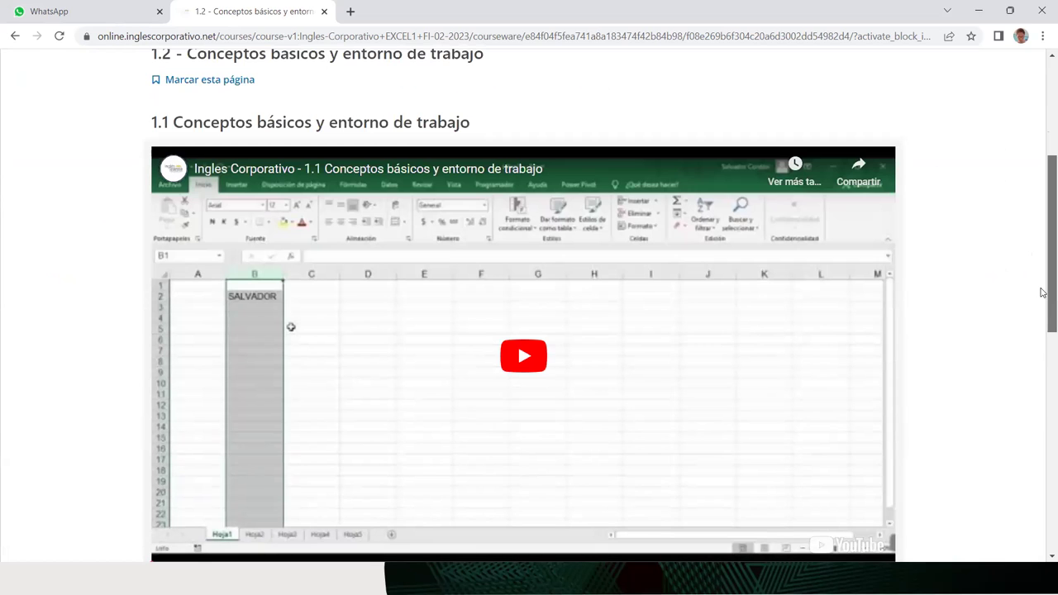
pyautogui.scroll(-1, 1043, 301)
pyautogui.scroll(-1, 1043, 301)
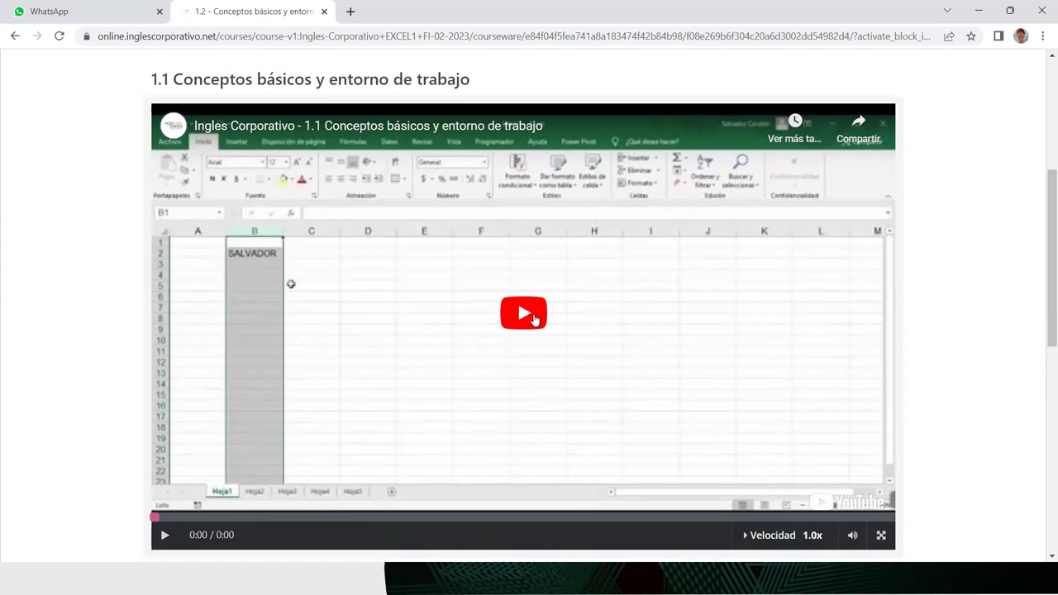
# Step: Play the Conceptos básicos y entorno de trabajo video to about 0:56, pause it and look over the lesson page
pyautogui.click(534, 320)
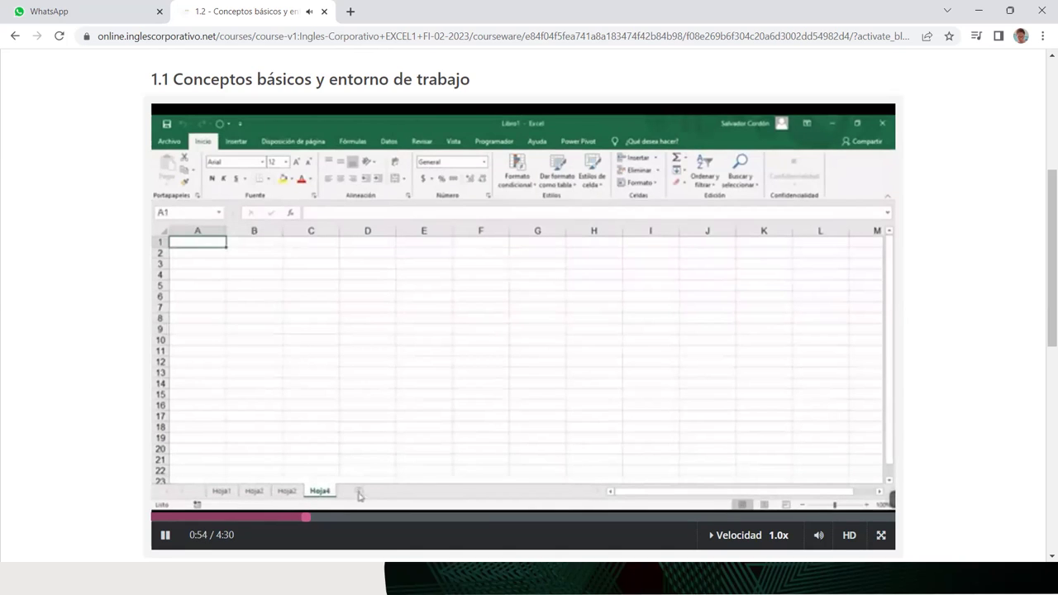
pyautogui.click(165, 536)
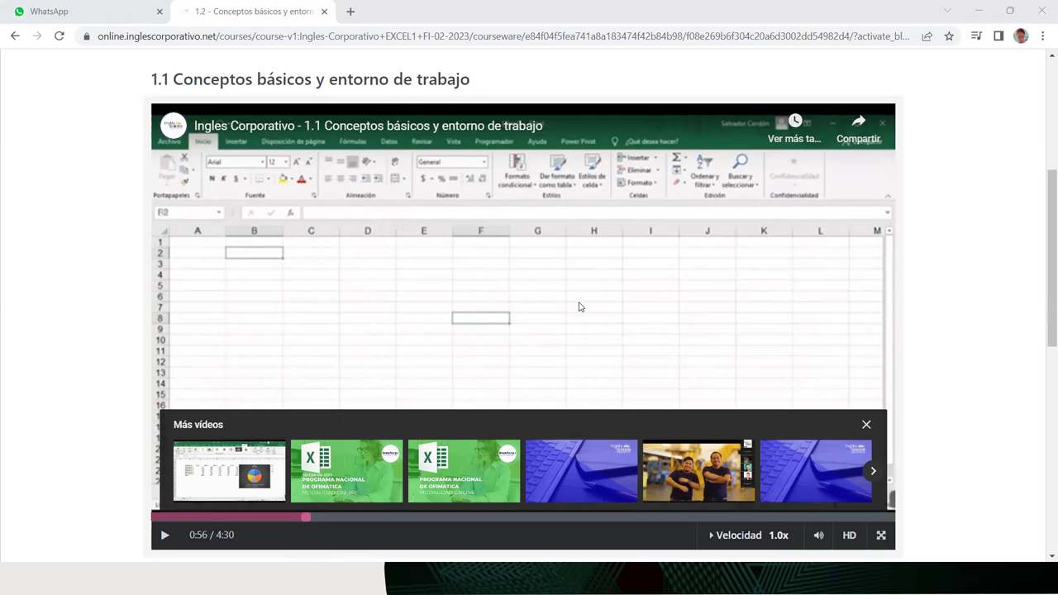
pyautogui.scroll(-1, 581, 310)
pyautogui.scroll(-1, 584, 317)
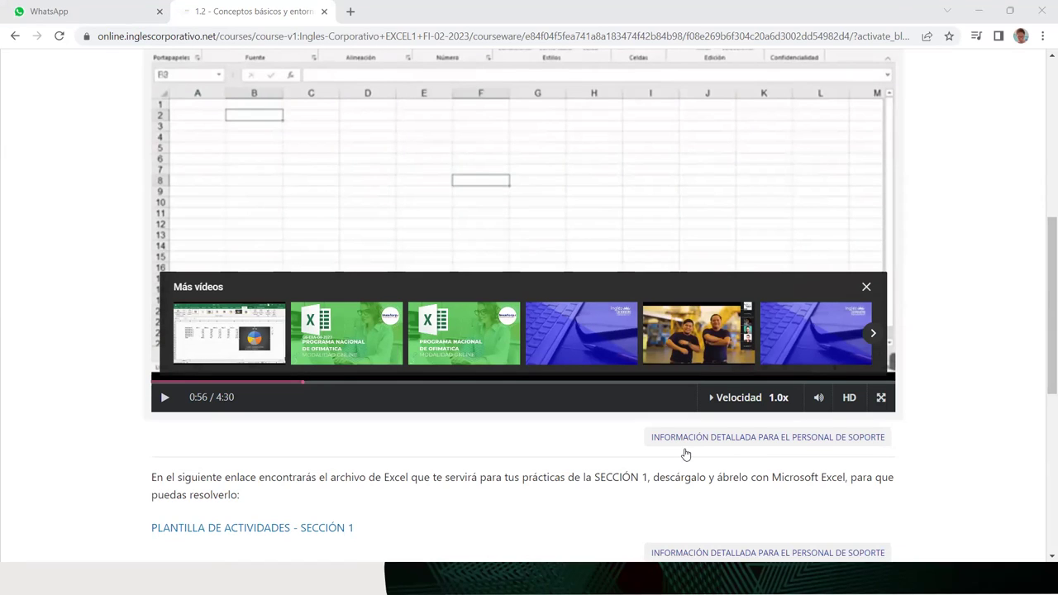
pyautogui.scroll(5, 633, 302)
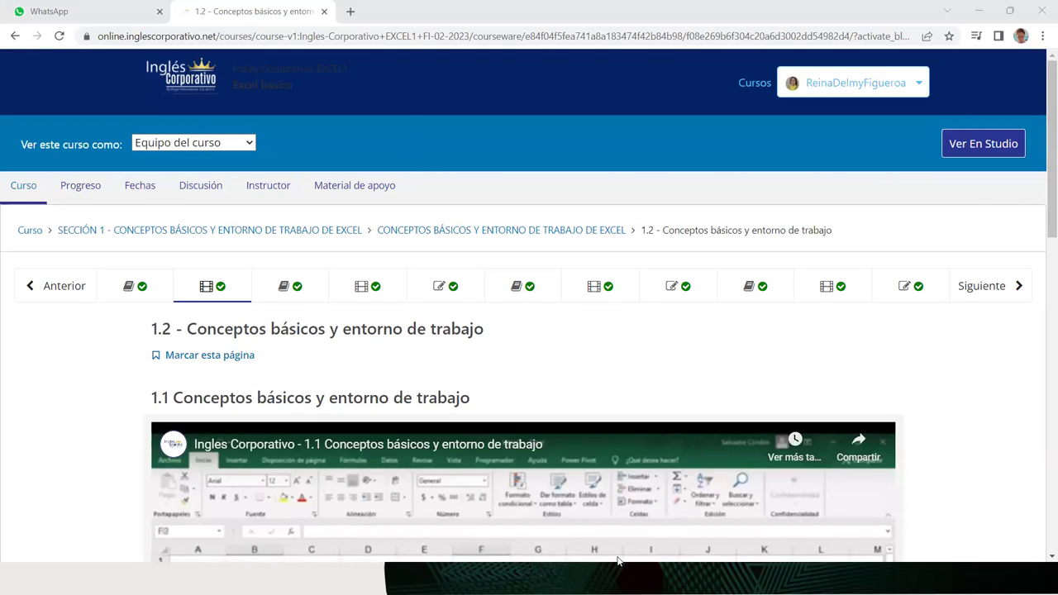
# Step: In the incognito browser window, load online.inglescorporativo.net in a fresh tab replacing the old one and open the site's login form
pyautogui.hotkey('alt', 'Tab')
pyautogui.hotkey('alt', 'Tab')
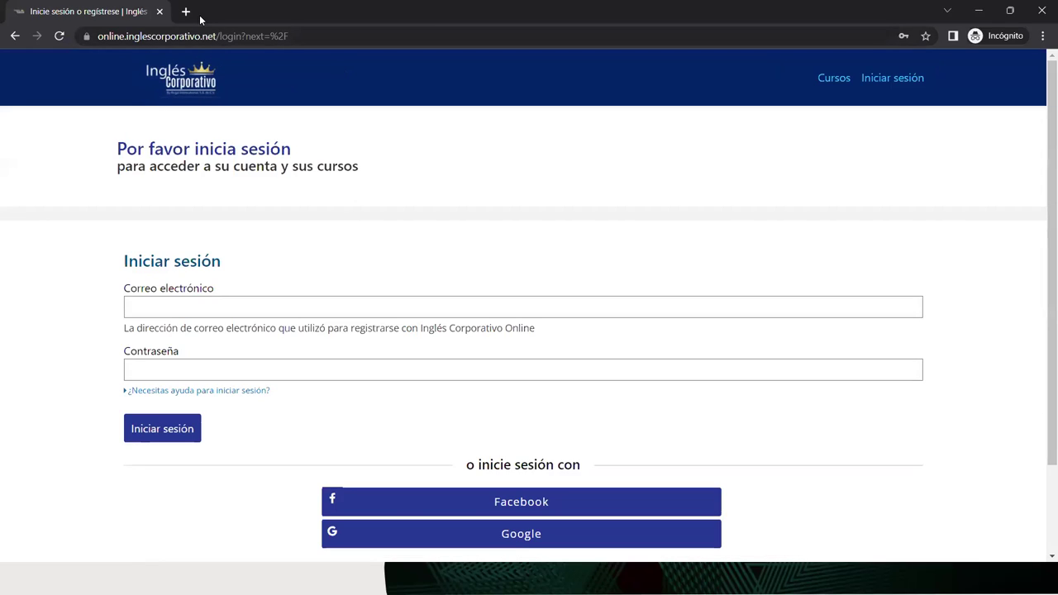
pyautogui.click(186, 11)
pyautogui.click(160, 11)
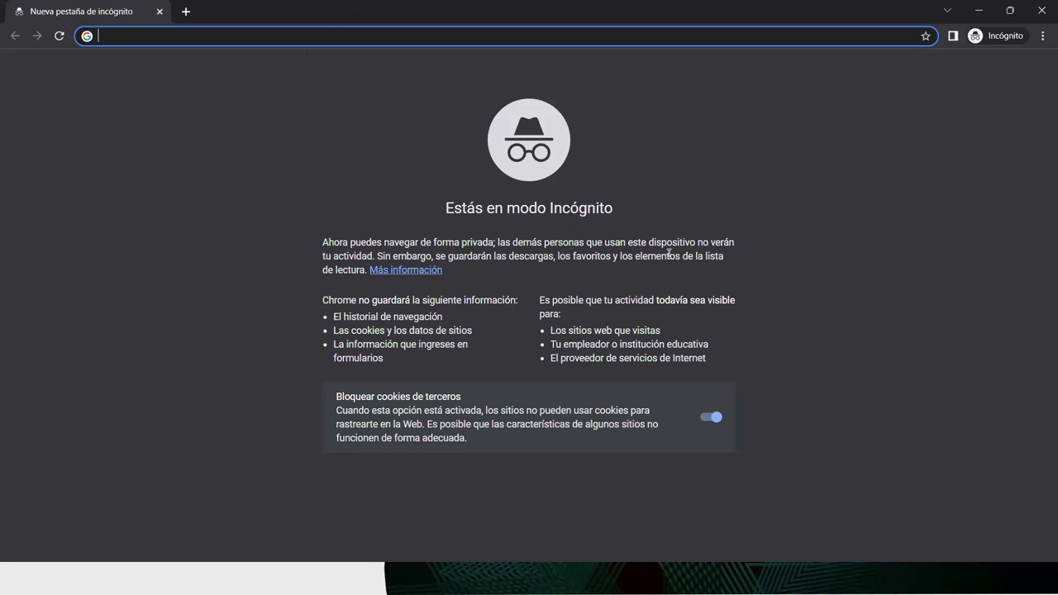
pyautogui.write('online.inglescorporativo.net')
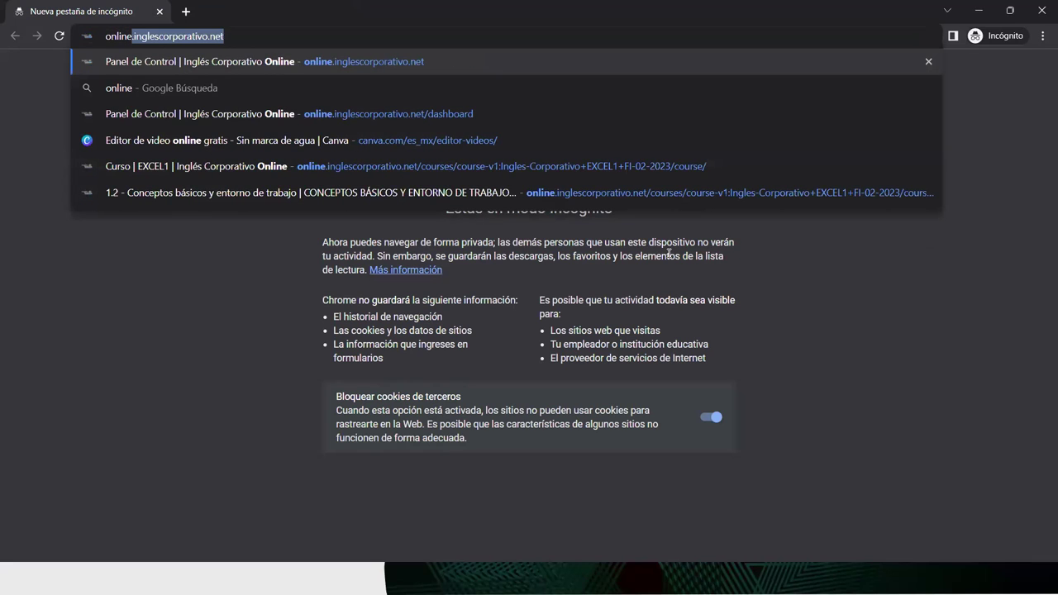
pyautogui.press('Return')
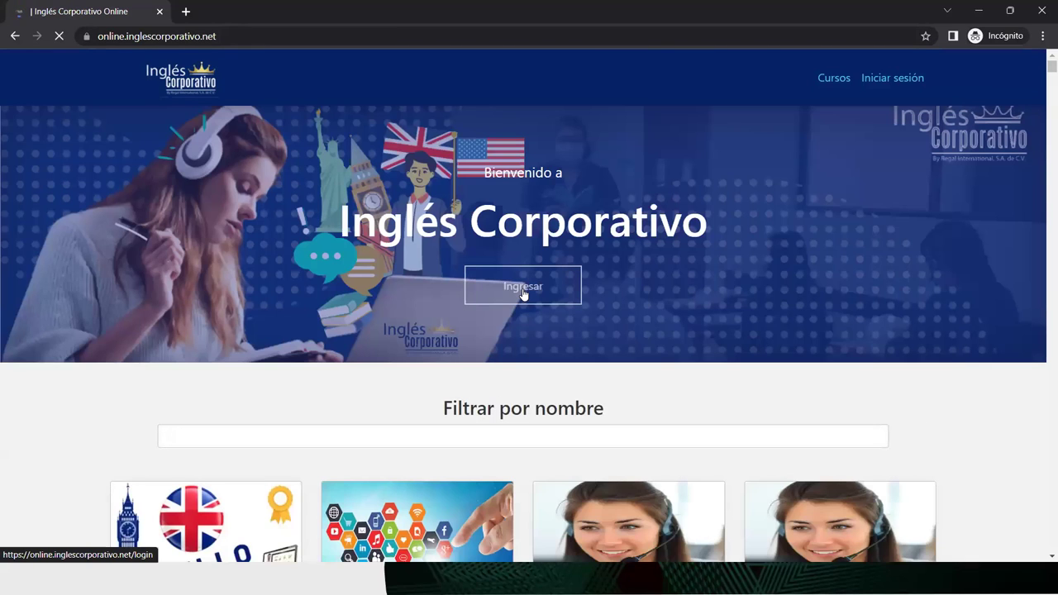
pyautogui.click(522, 288)
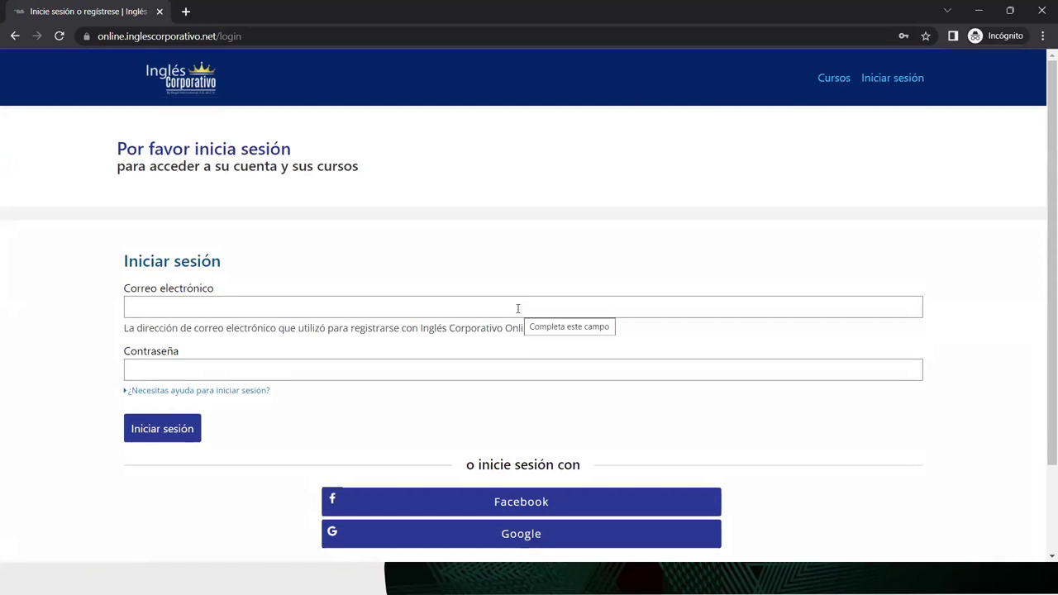
pyautogui.click(520, 371)
pyautogui.click(552, 276)
# Step: Return to the course browser window and review lesson 1.2's video, the PLANTILLA DE ACTIVIDADES - SECCIÓN 1 link and the discussion area
pyautogui.hotkey('alt', 'Tab')
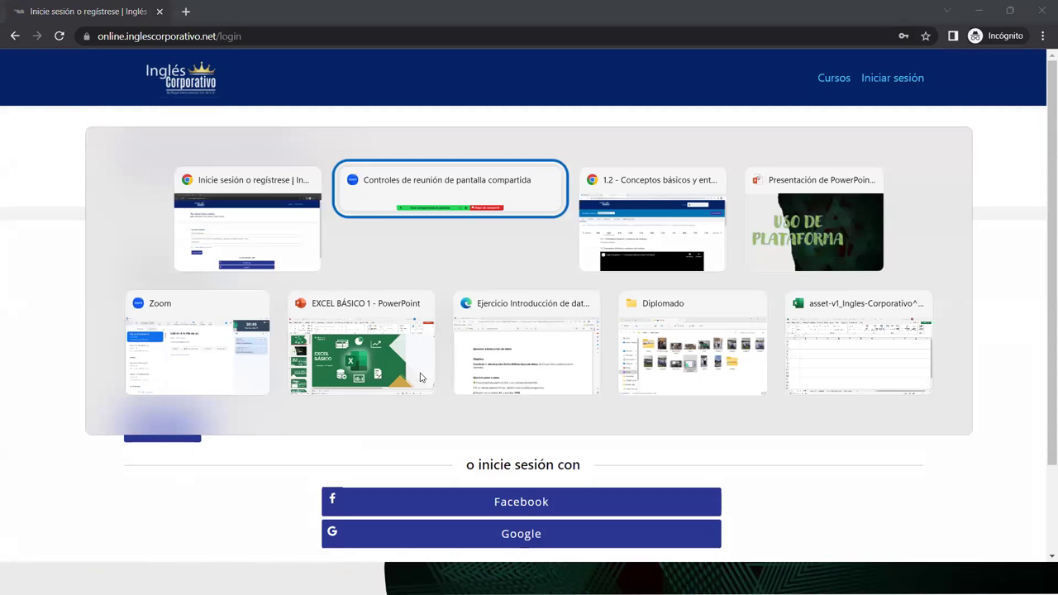
pyautogui.press('Tab')
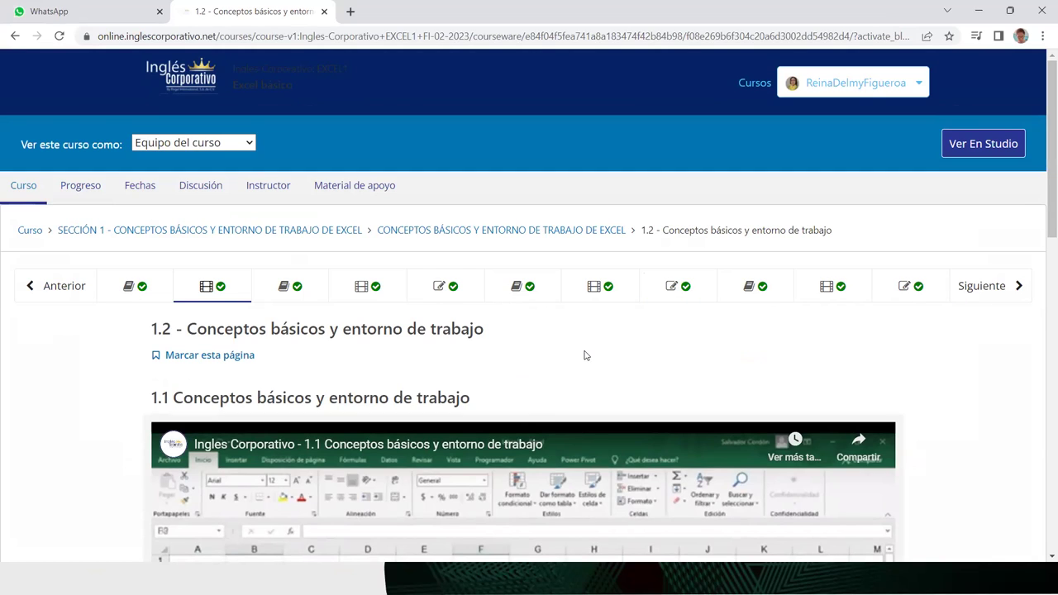
pyautogui.scroll(-2, 584, 355)
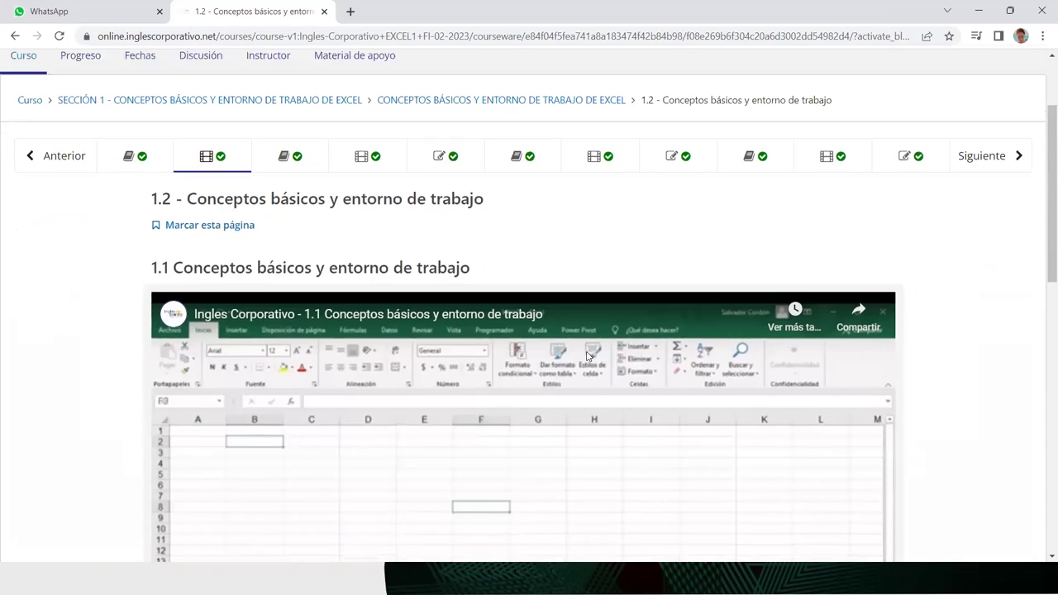
pyautogui.scroll(-1, 587, 355)
pyautogui.scroll(-1, 587, 355)
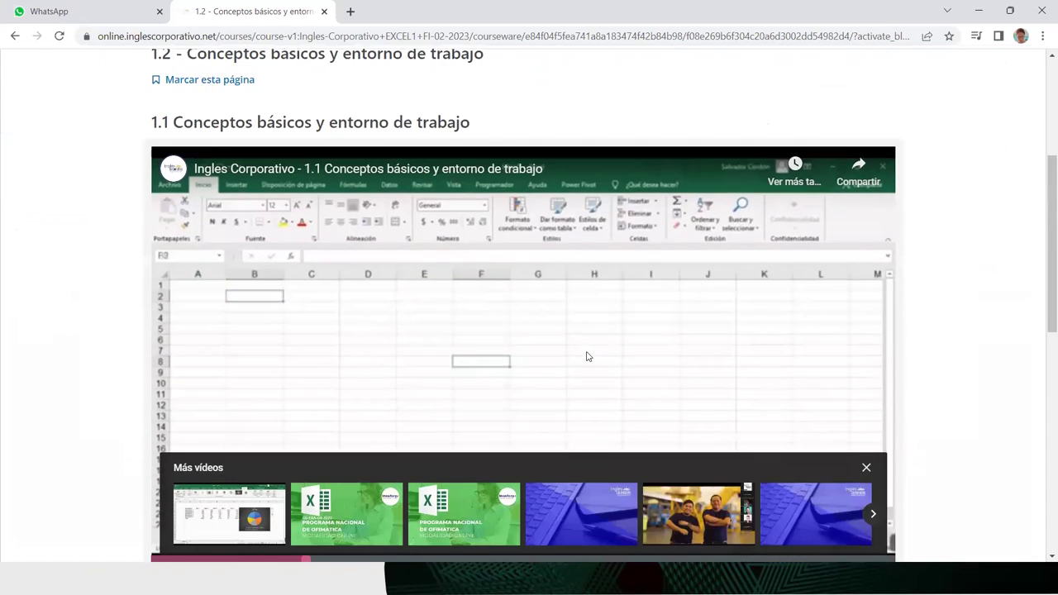
pyautogui.scroll(-1, 587, 356)
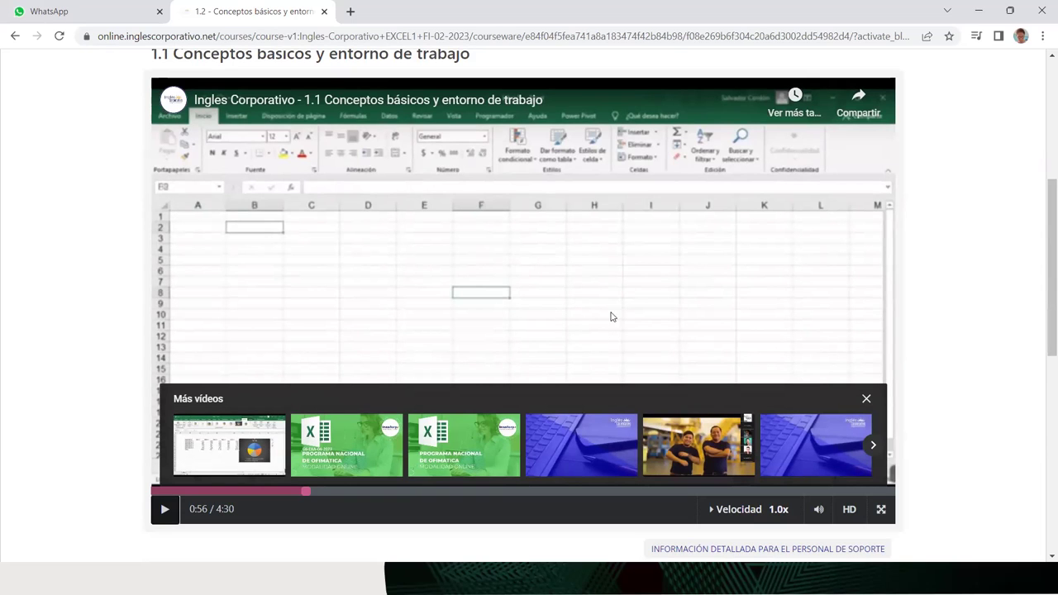
pyautogui.scroll(-3, 587, 318)
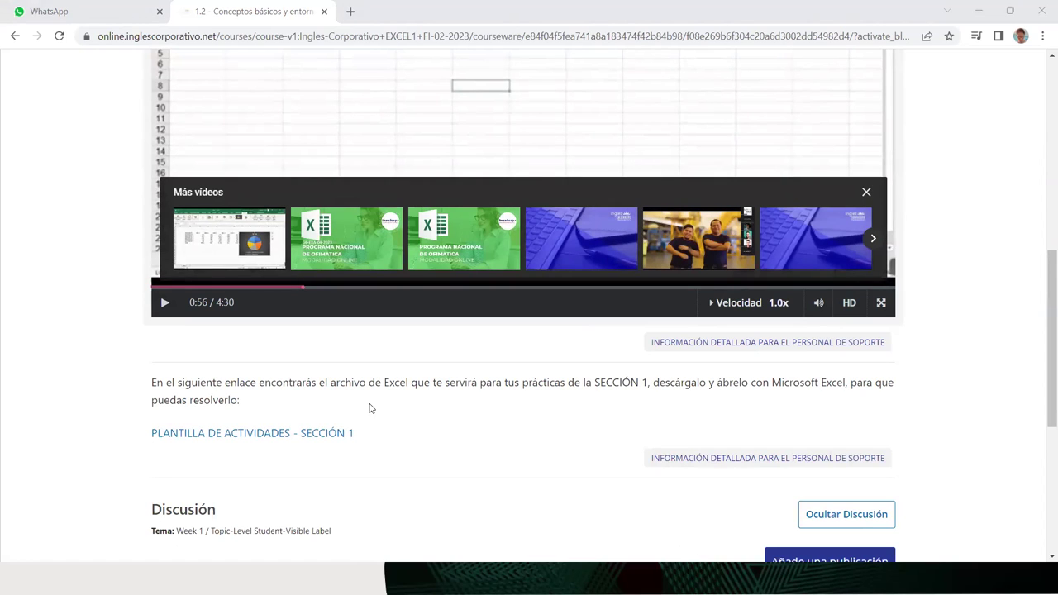
pyautogui.scroll(-2, 360, 419)
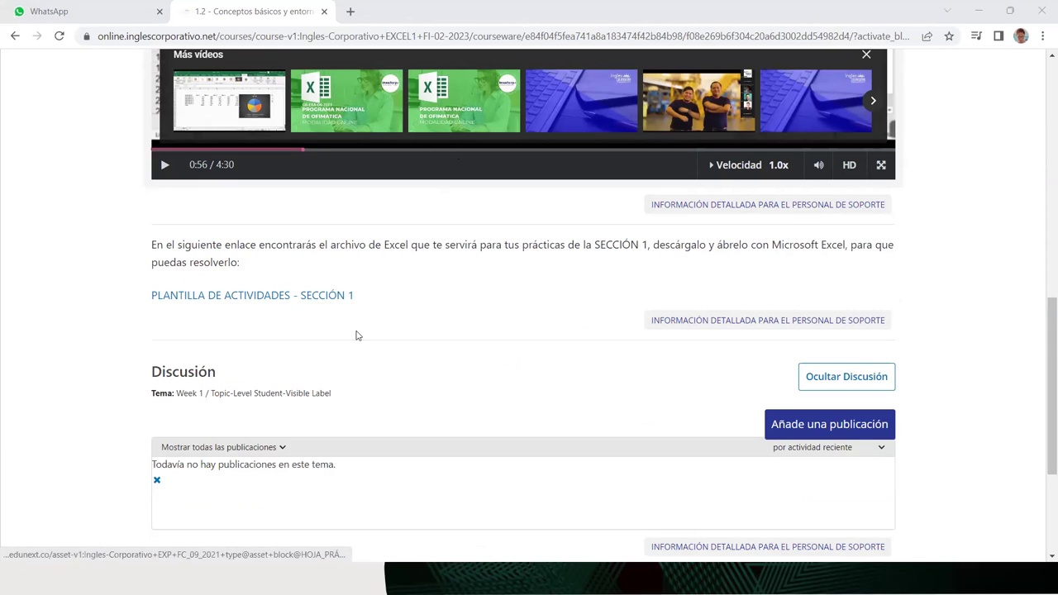
# Step: Switch to the Section 1 practice workbook in Excel and enter 1995 in cell A1 of the Ingreso de datos sheet
pyautogui.hotkey('alt', 'Tab')
pyautogui.hotkey('alt', 'Tab')
pyautogui.hotkey('alt', 'Tab')
pyautogui.hotkey('alt', 'Tab')
pyautogui.hotkey('alt', 'Tab')
pyautogui.hotkey('alt', 'Tab')
pyautogui.hotkey('alt', 'Tab')
pyautogui.hotkey('alt', 'Tab')
pyautogui.hotkey('alt', 'Tab')
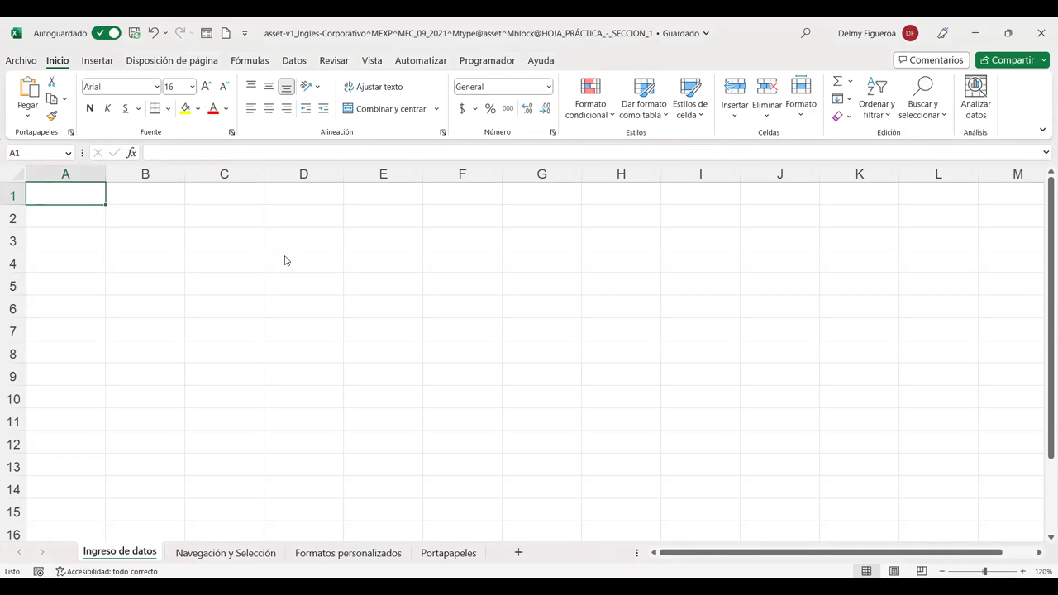
pyautogui.write('1995')
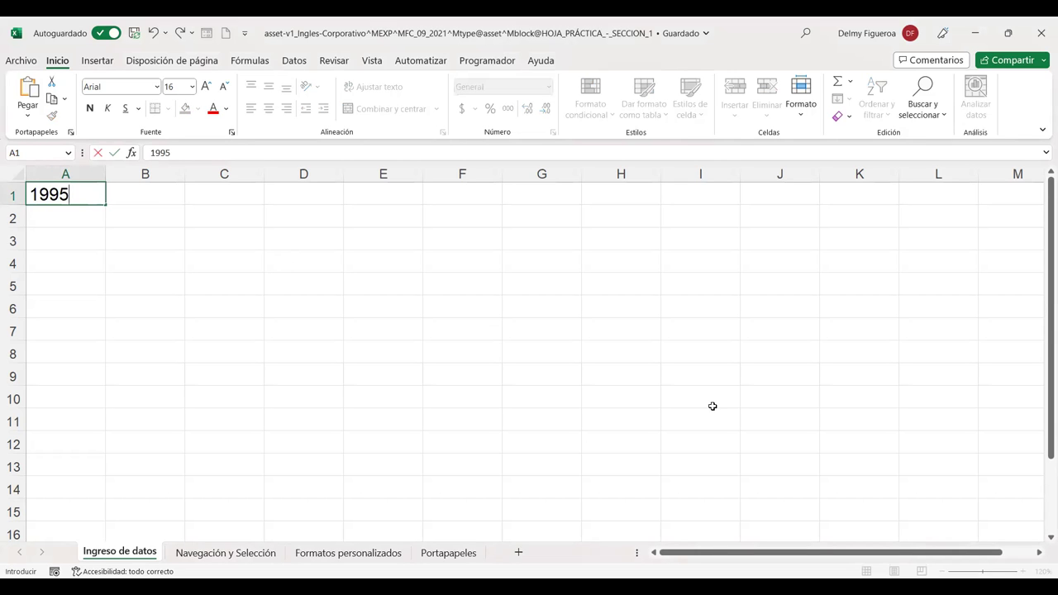
pyautogui.press('Return')
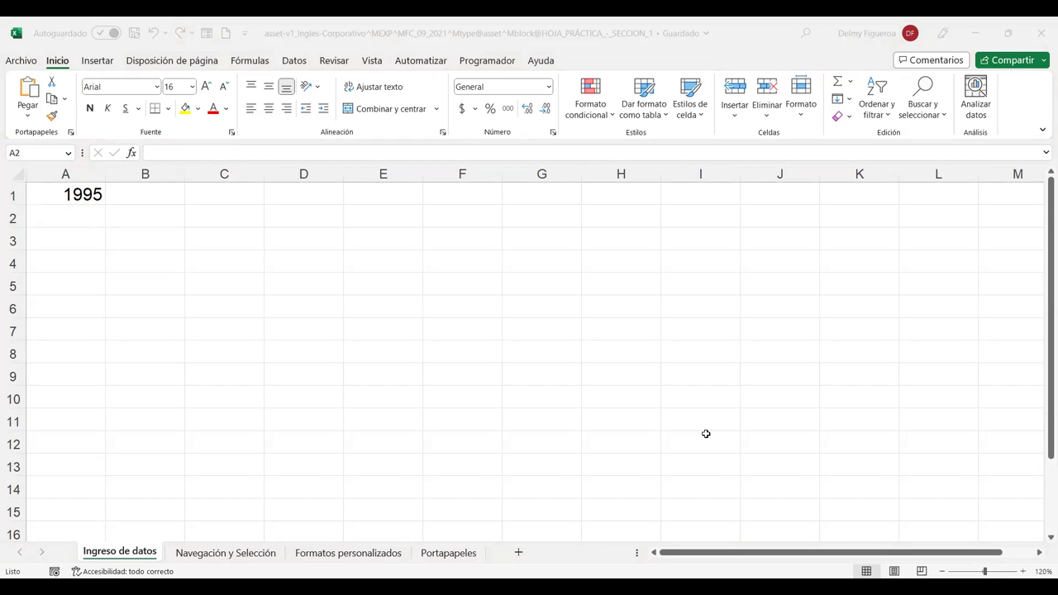
# Step: Enter 1.995 in cell A2, using a point as the separator
pyautogui.hotkey('alt', 'Tab')
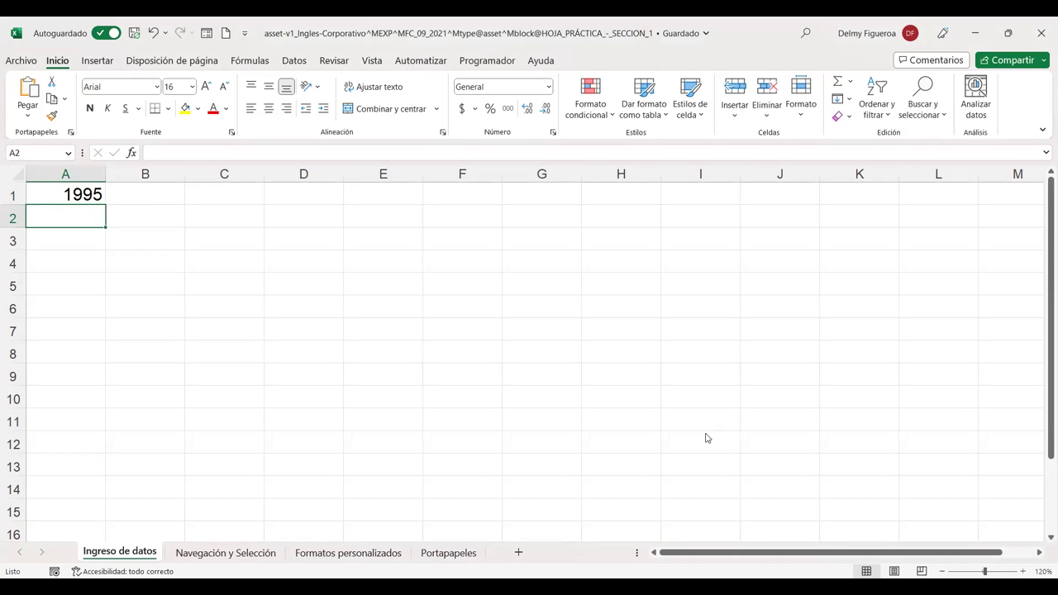
pyautogui.hotkey('alt', 'Tab')
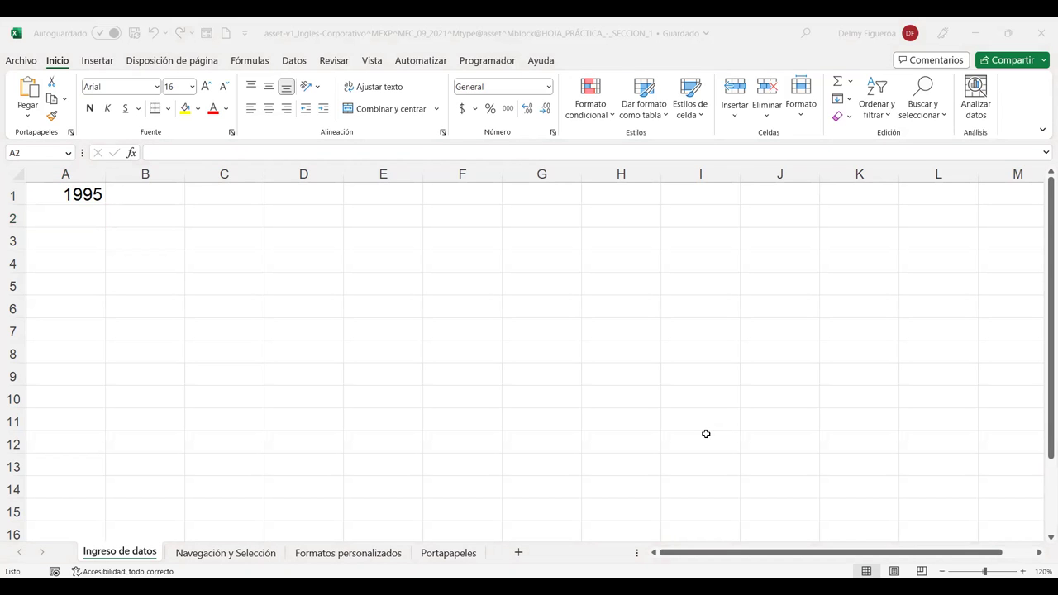
pyautogui.hotkey('alt', 'Tab')
pyautogui.write('1.95')
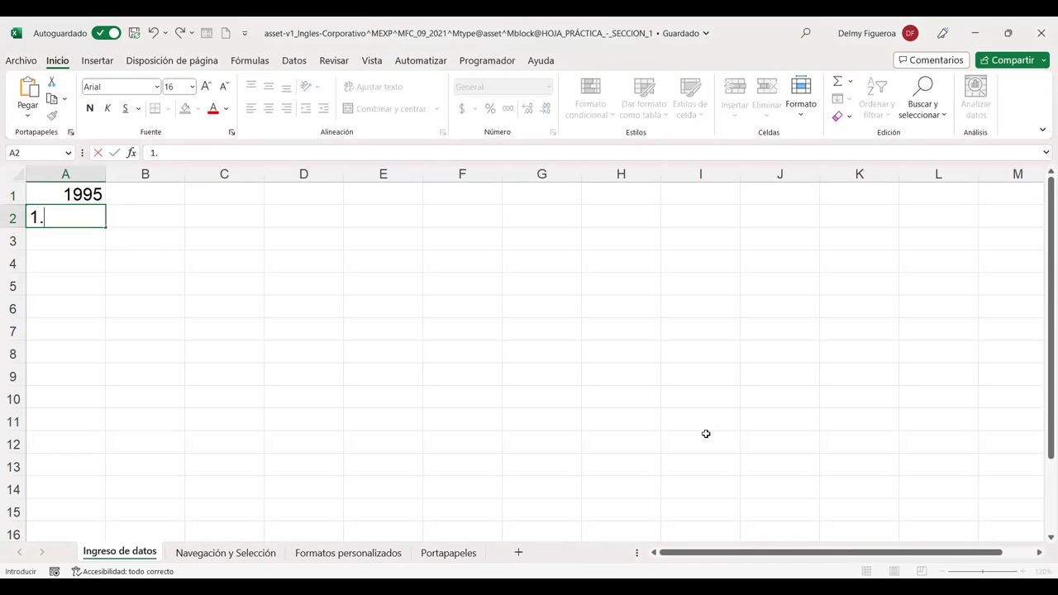
pyautogui.press('BackSpace')
pyautogui.write('*5')
pyautogui.press('BackSpace')
pyautogui.press('BackSpace')
pyautogui.write('95')
pyautogui.press('Return')
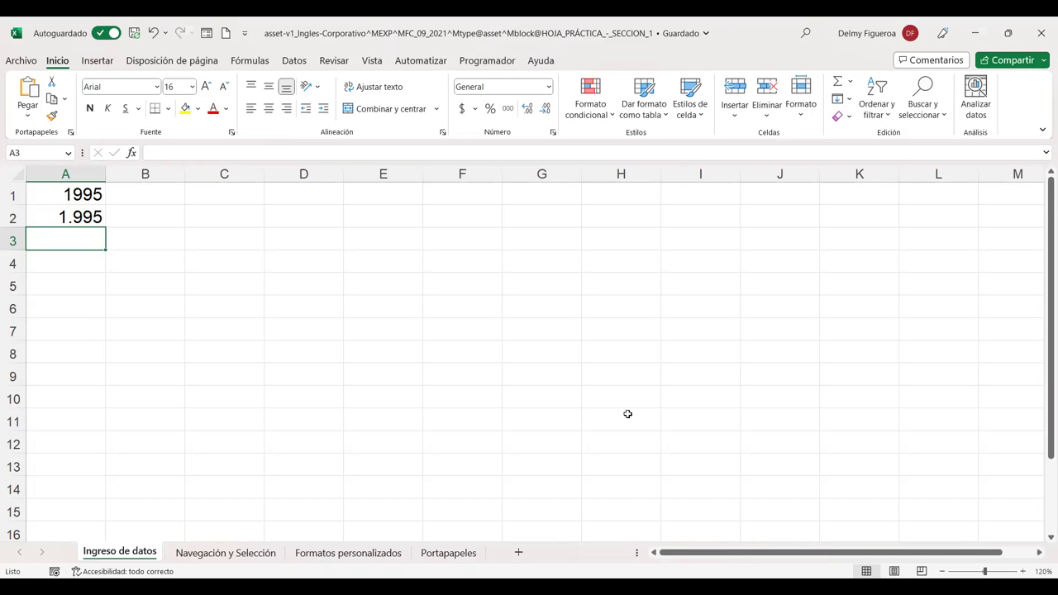
# Step: Replace the value in cell A2 with 1,995 using a comma separator, and check the cell's number format
pyautogui.press('Up')
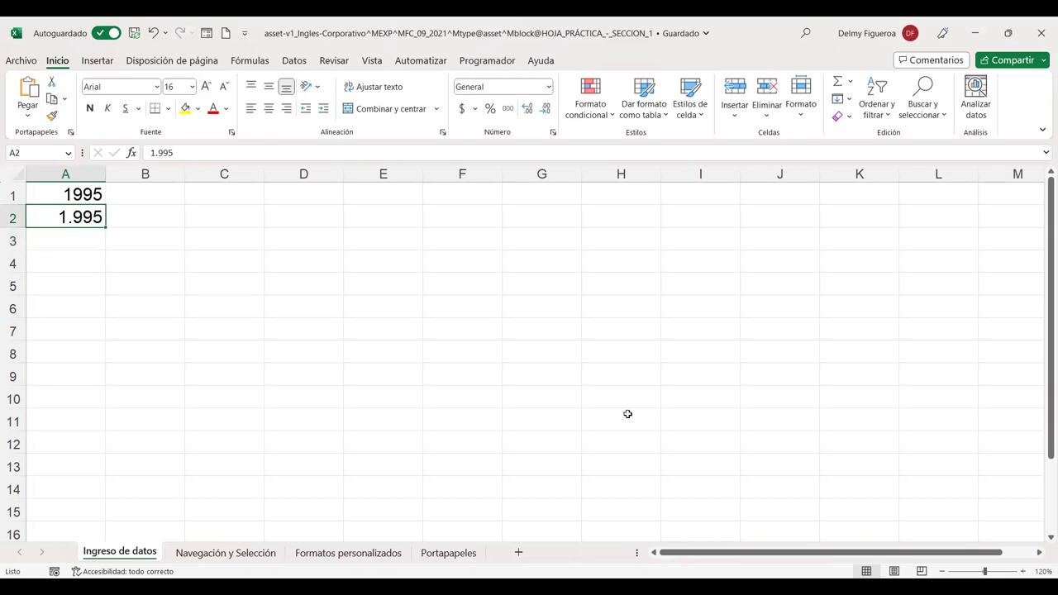
pyautogui.write('1,995')
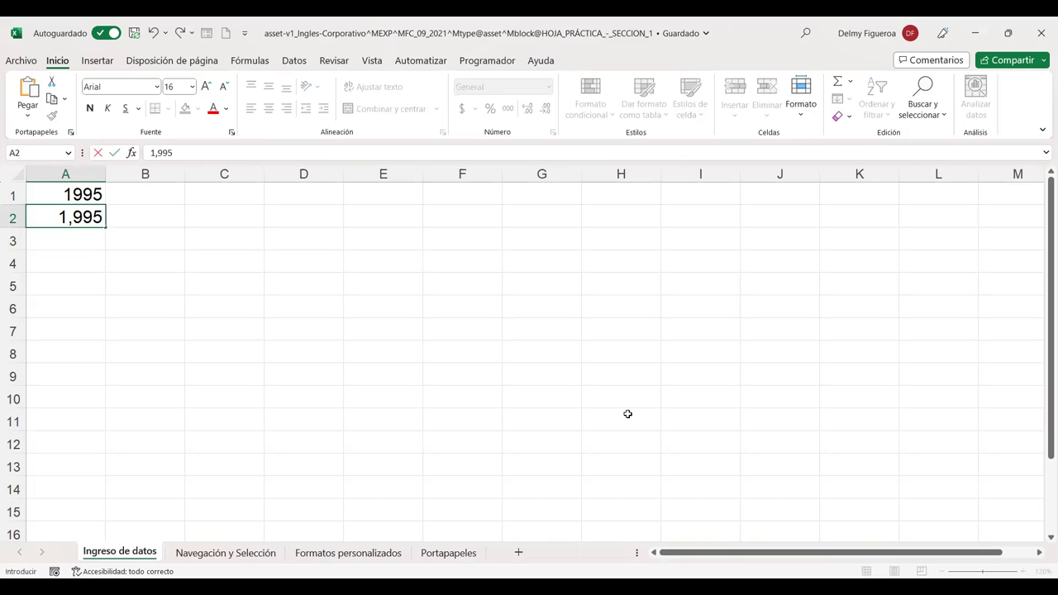
pyautogui.press('Return')
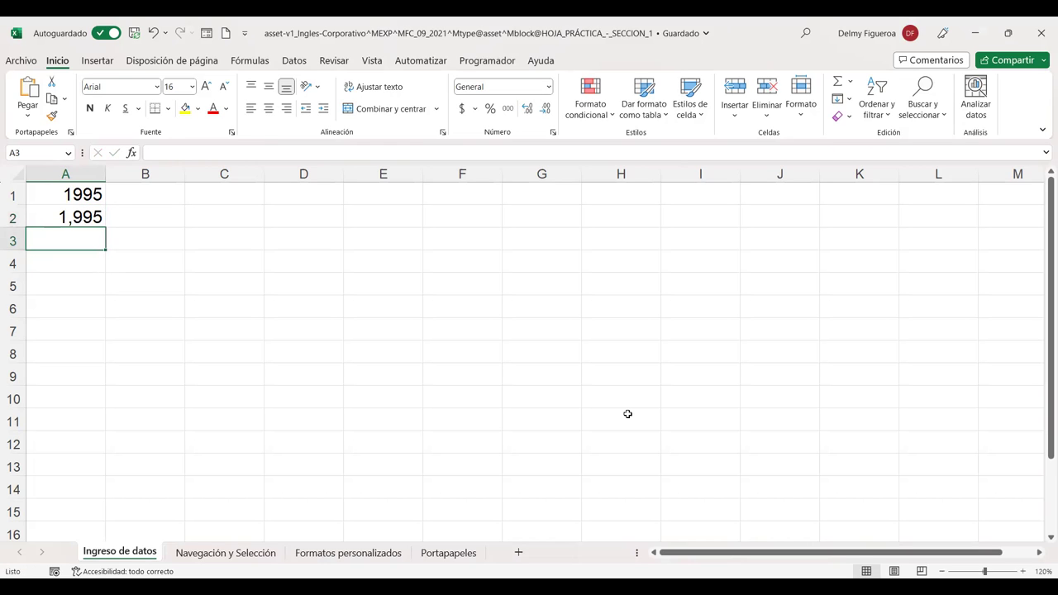
pyautogui.press('Up')
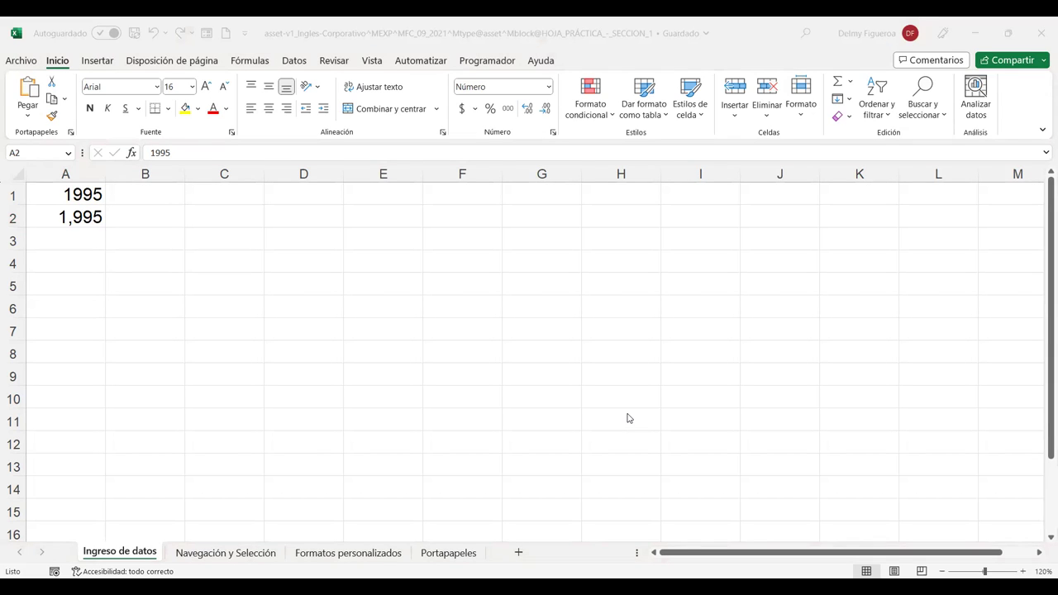
# Step: Enter 1995,12 in cell A3, widen column A and select A3 again
pyautogui.press('Return')
pyautogui.write('1995,12')
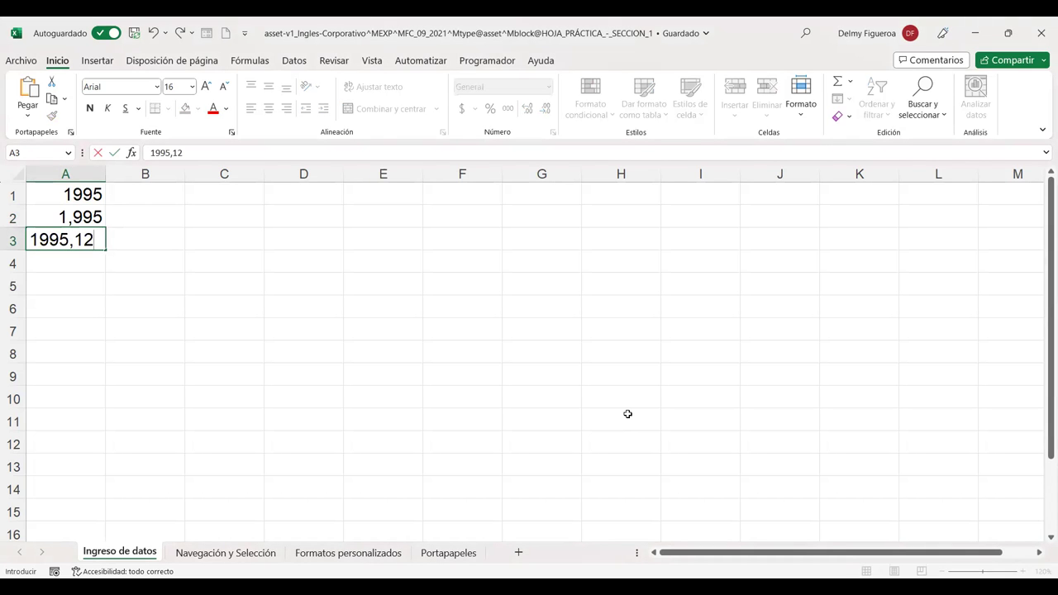
pyautogui.press('Return')
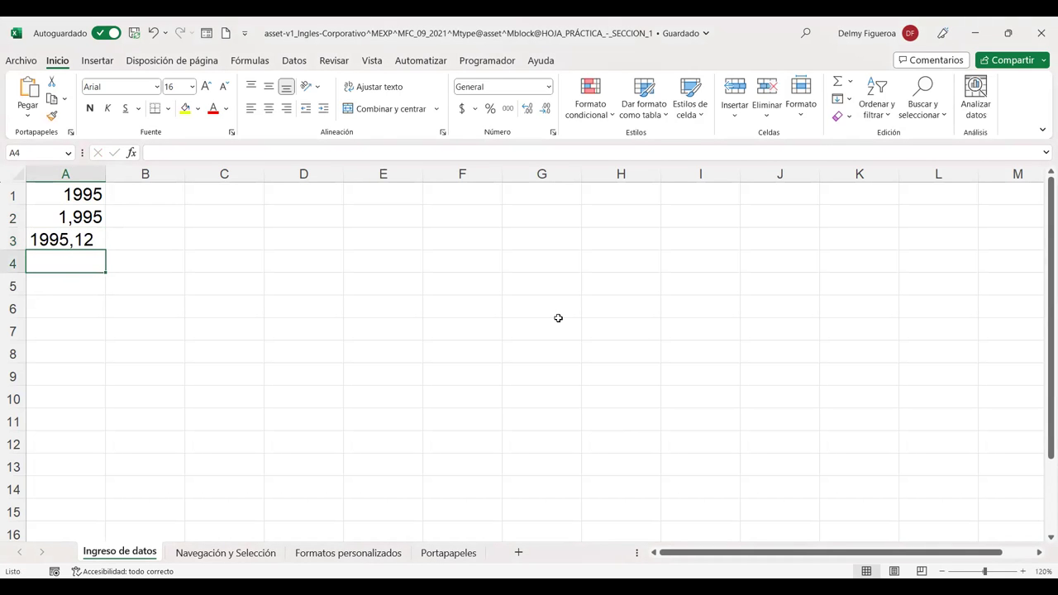
pyautogui.moveTo(104, 173); pyautogui.dragTo(142, 173)
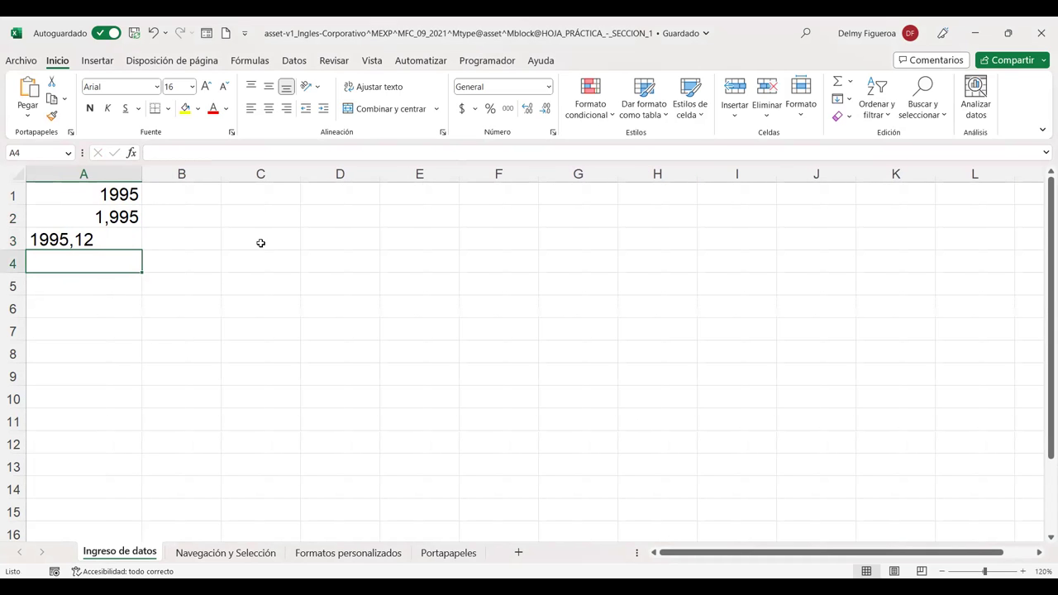
pyautogui.press('Up')
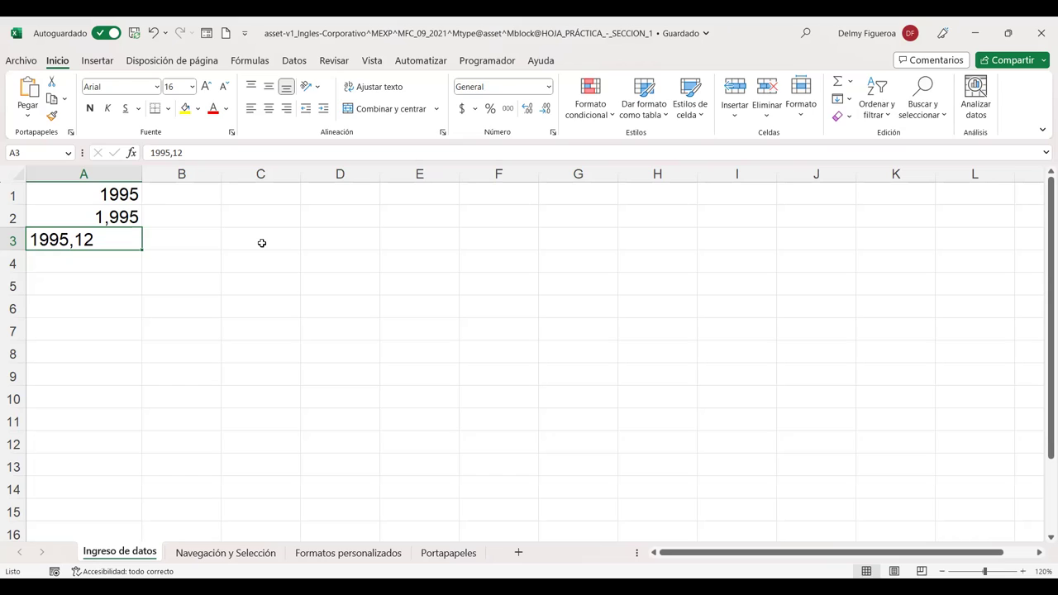
pyautogui.write('1995.12')
pyautogui.press('Return')
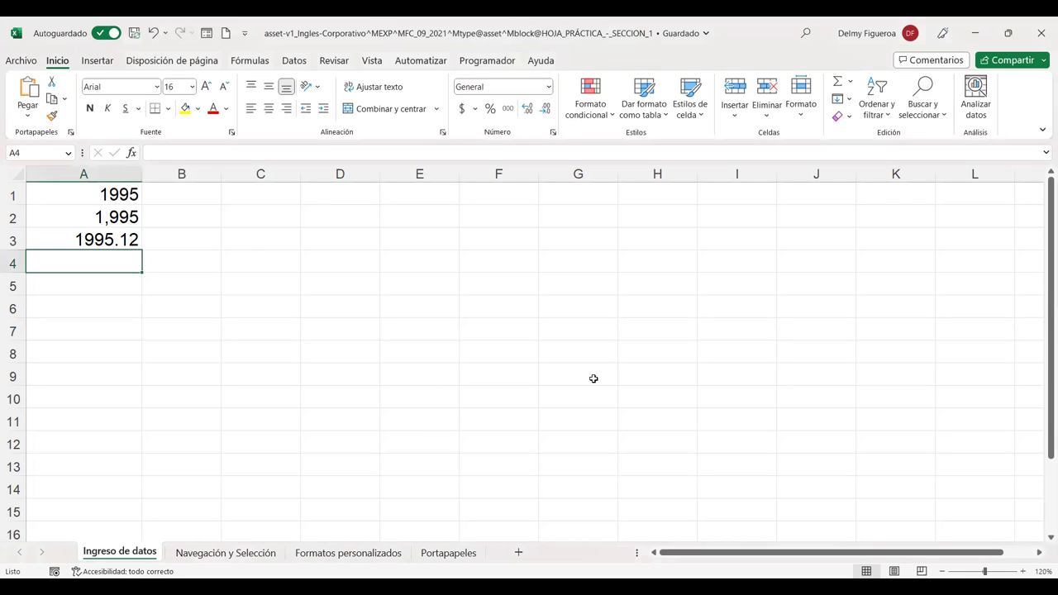
pyautogui.write('12345678901234')
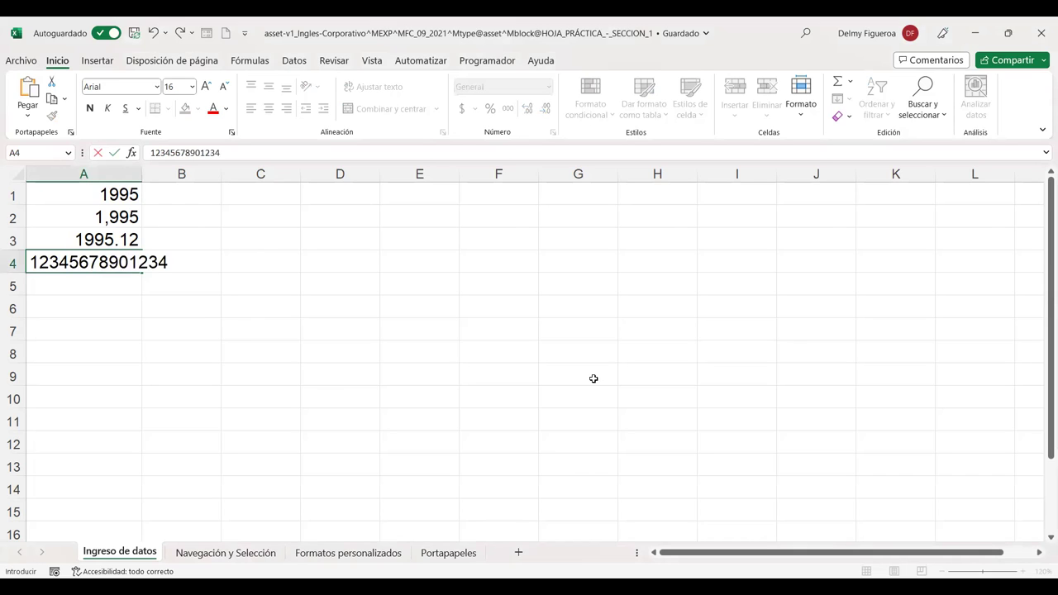
pyautogui.press('Return')
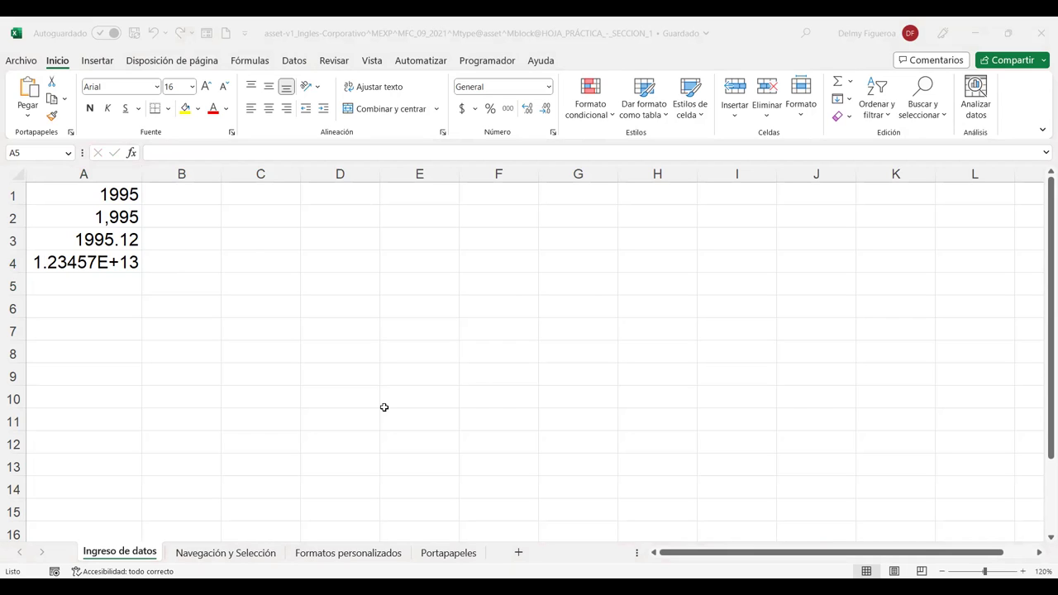
pyautogui.click(114, 261)
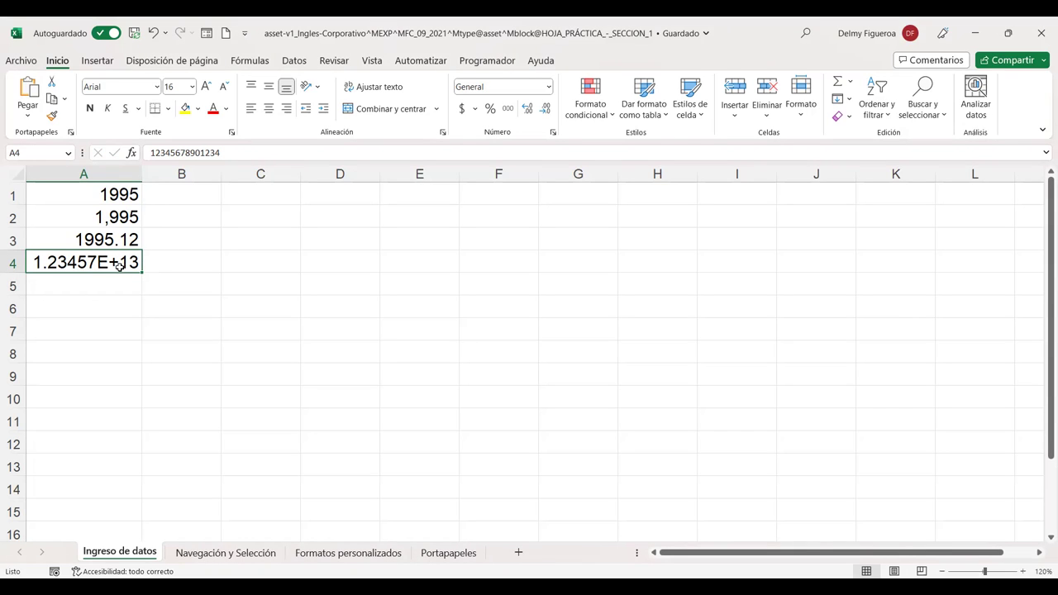
# Step: Enter the negative number -2950 in cell A5 using a minus sign
pyautogui.click(63, 282)
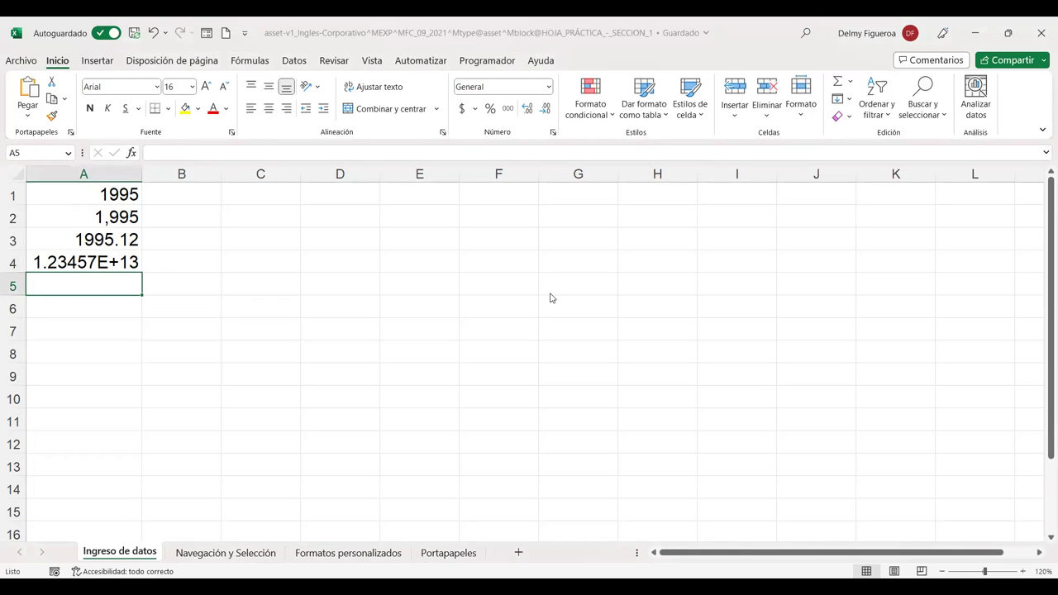
pyautogui.write('-2950')
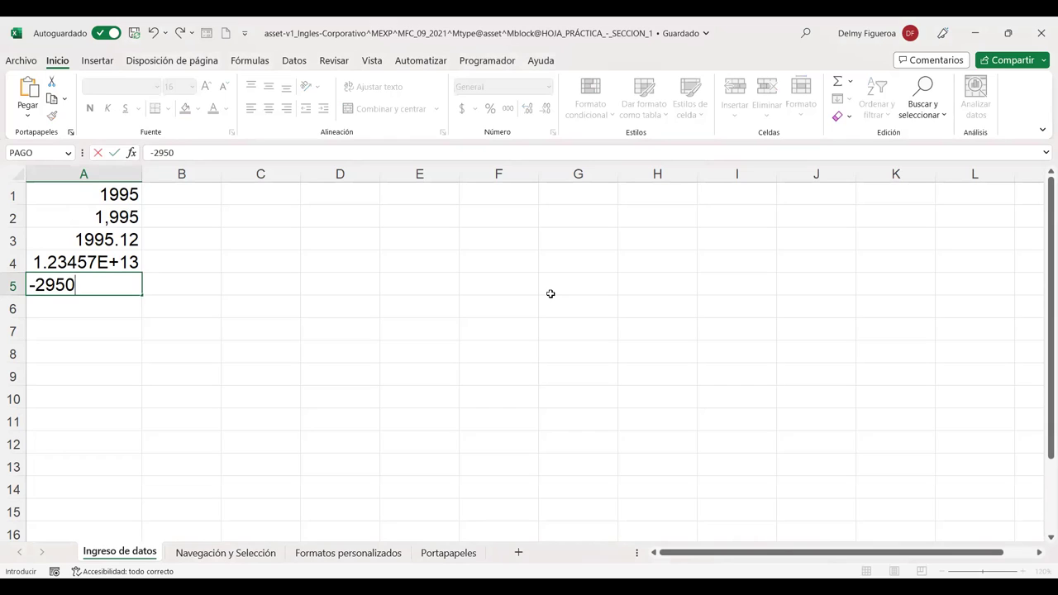
pyautogui.press('Return')
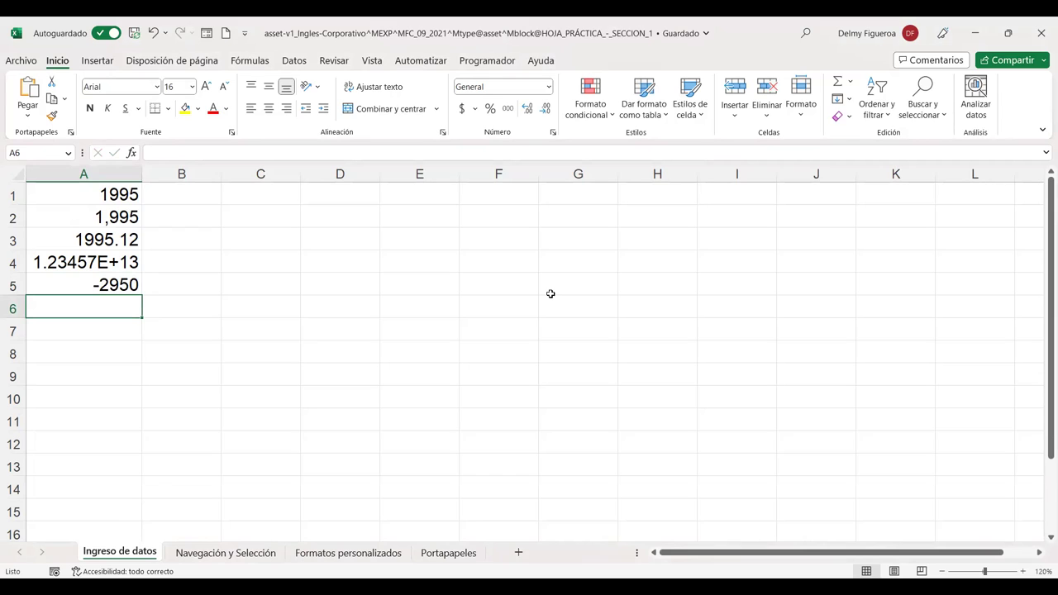
# Step: Widen column A a little more, and replace the value in cell A3 with 1995,12 using a comma
pyautogui.moveTo(142, 173); pyautogui.dragTo(170, 173)
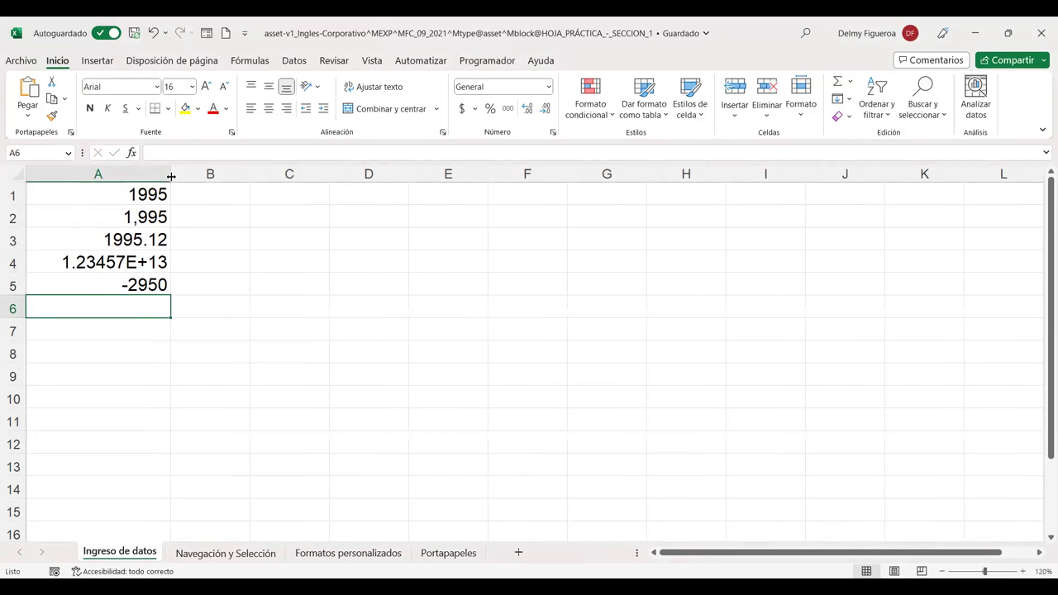
pyautogui.click(113, 237)
pyautogui.write('1995,12')
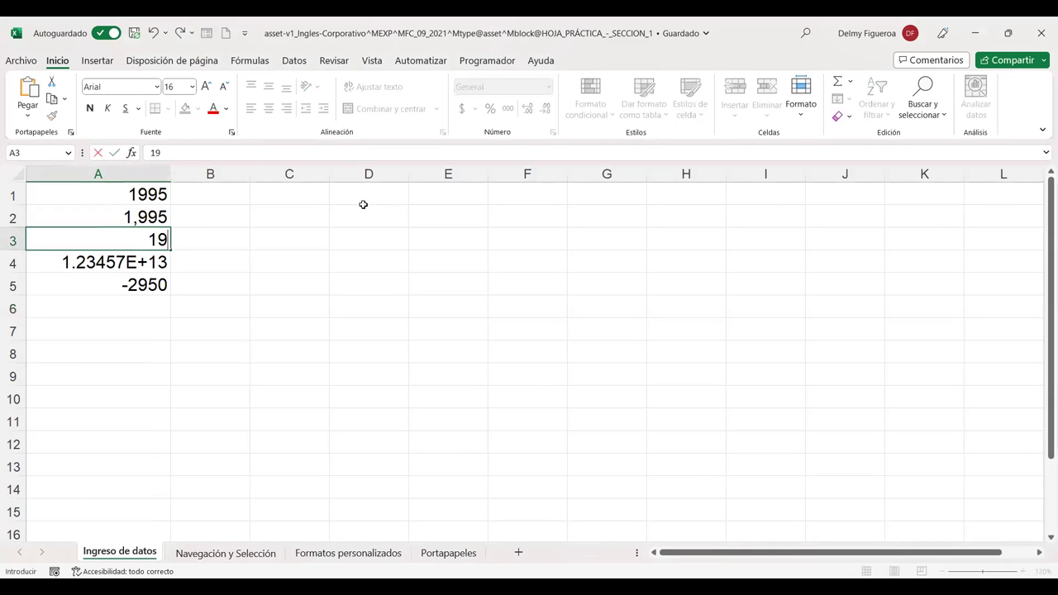
pyautogui.press('Return')
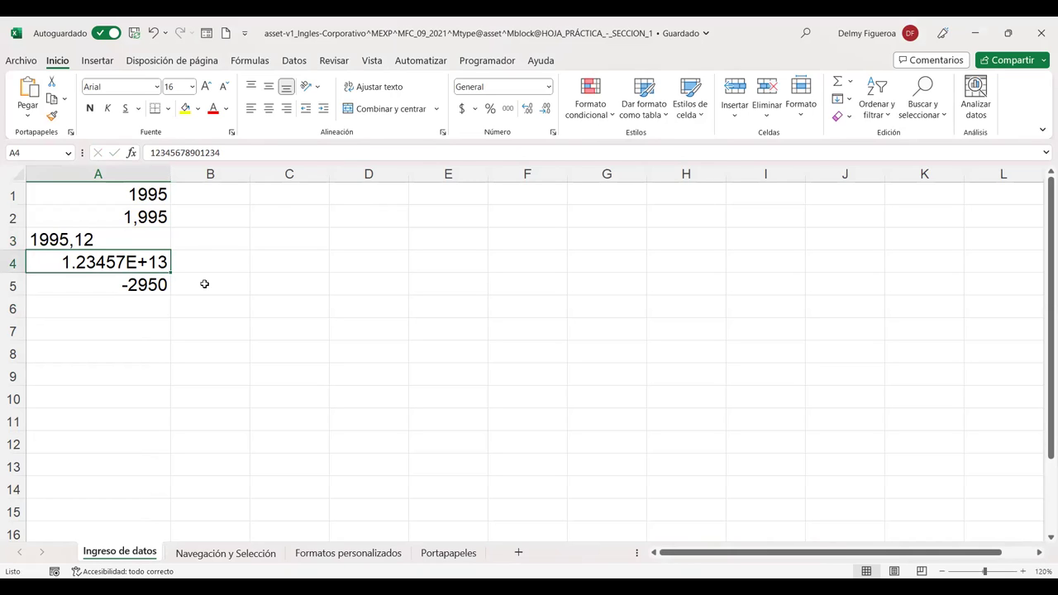
# Step: Enter (2950) in cell A6, using parentheses to mark the number as negative
pyautogui.press('Down')
pyautogui.press('Down')
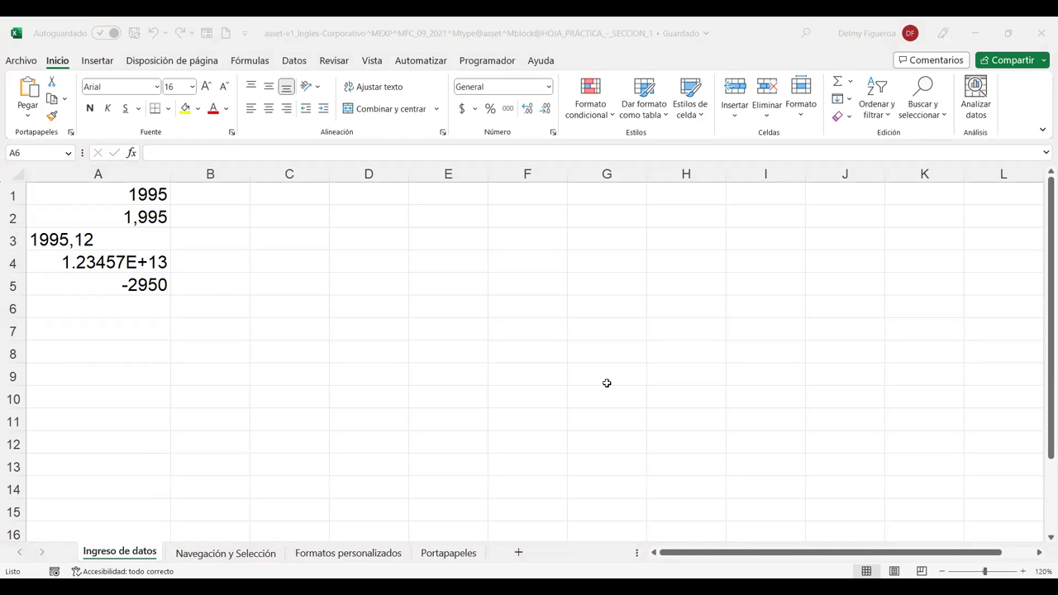
pyautogui.write('(2950)')
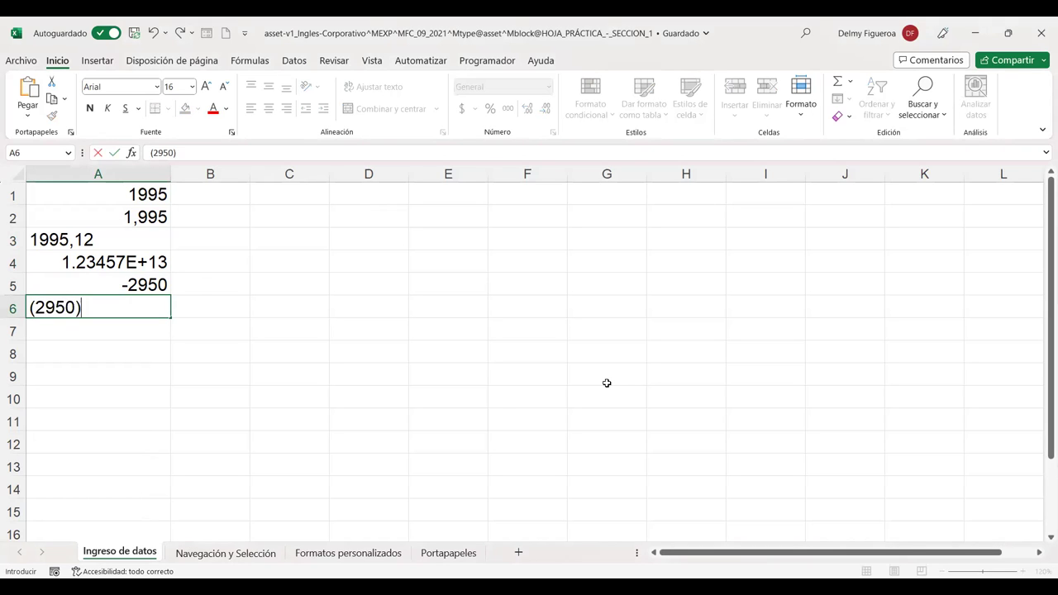
pyautogui.press('Return')
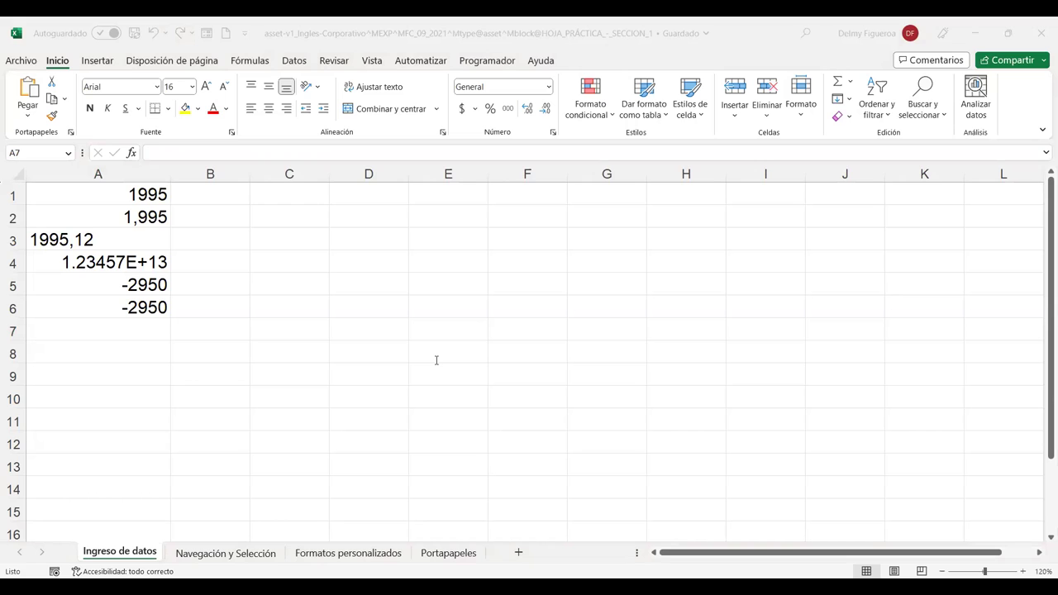
# Step: Enter 12% in cell A7 and reselect the cell to check its number format
pyautogui.write('12%')
pyautogui.hotkey('ctrl', 'Return')
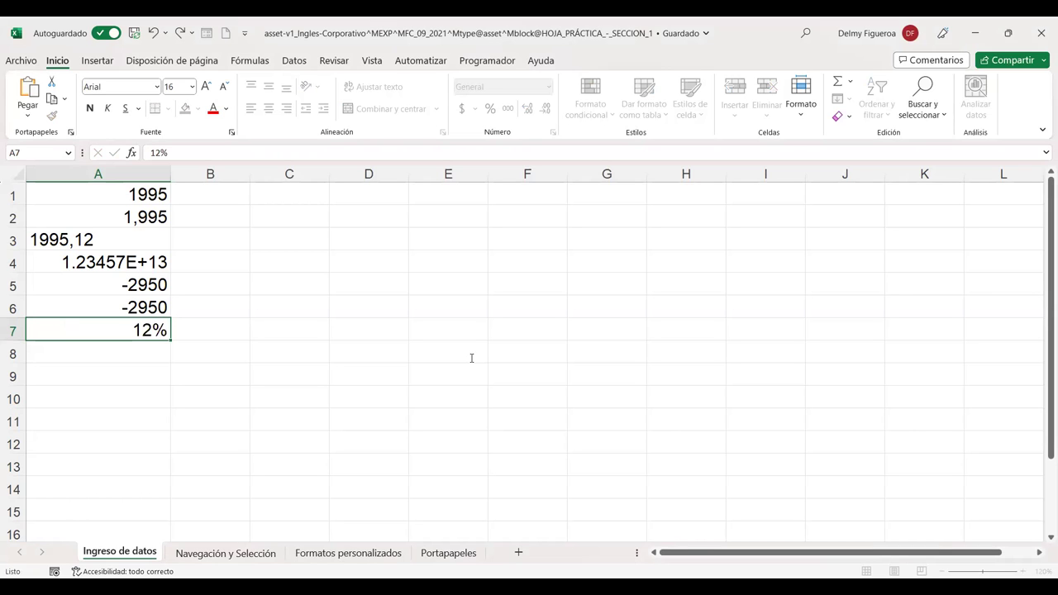
pyautogui.press('Return')
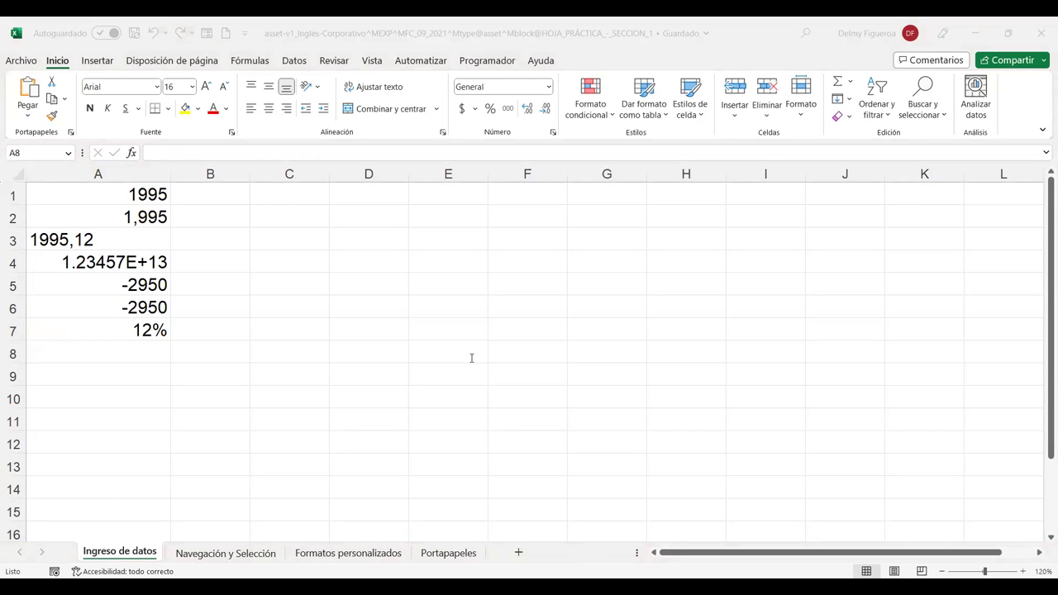
pyautogui.click(134, 328)
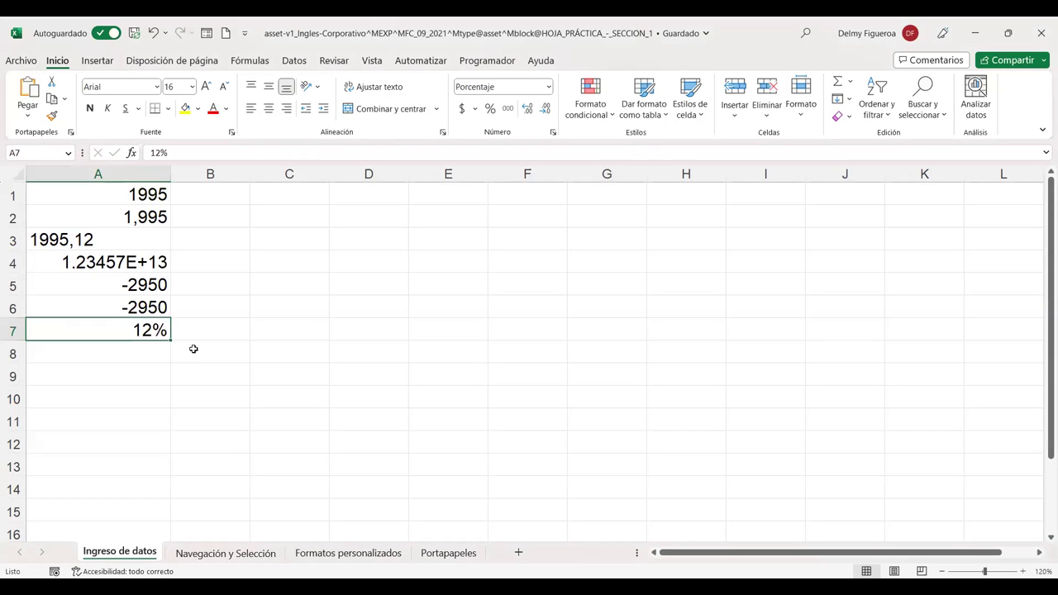
# Step: Enter 12,7 in cell A8, using a comma as the separator
pyautogui.click(130, 352)
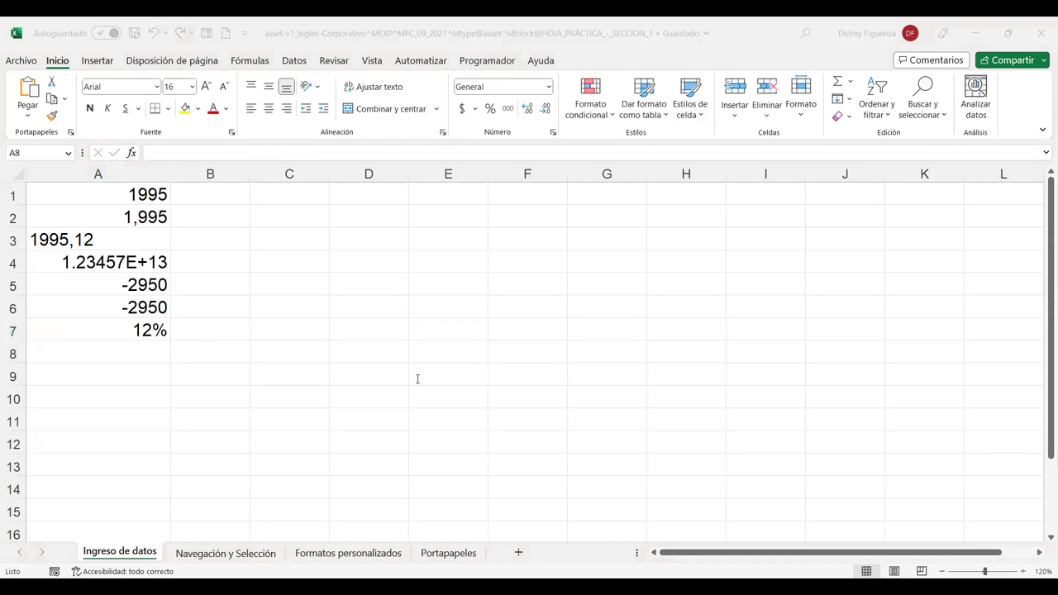
pyautogui.write('12')
pyautogui.click(738, 449)
pyautogui.write('7')
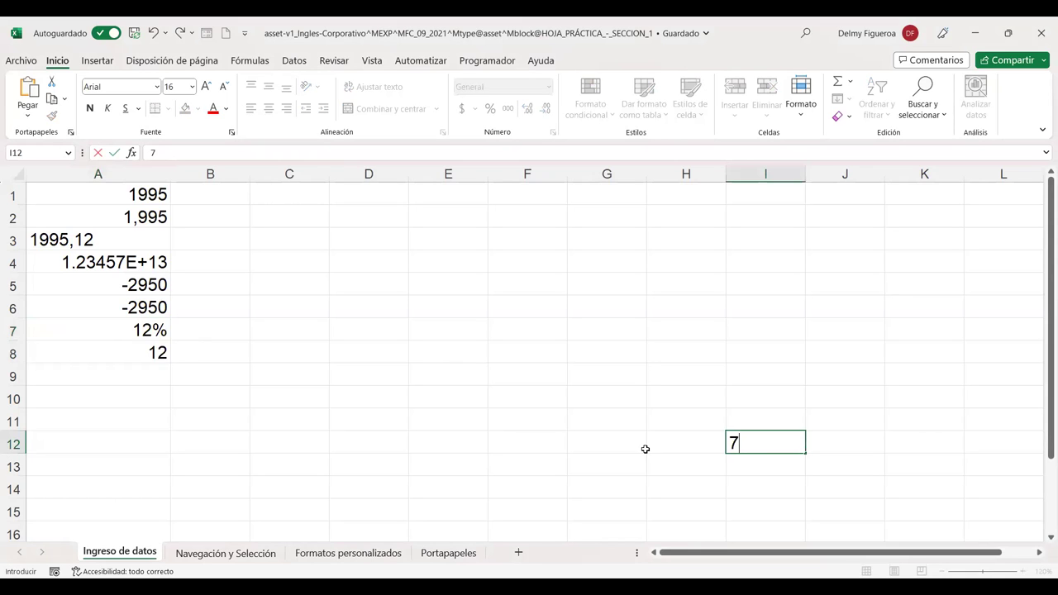
pyautogui.press('Escape')
pyautogui.click(146, 372)
pyautogui.click(142, 339)
pyautogui.click(142, 344)
pyautogui.press('F2')
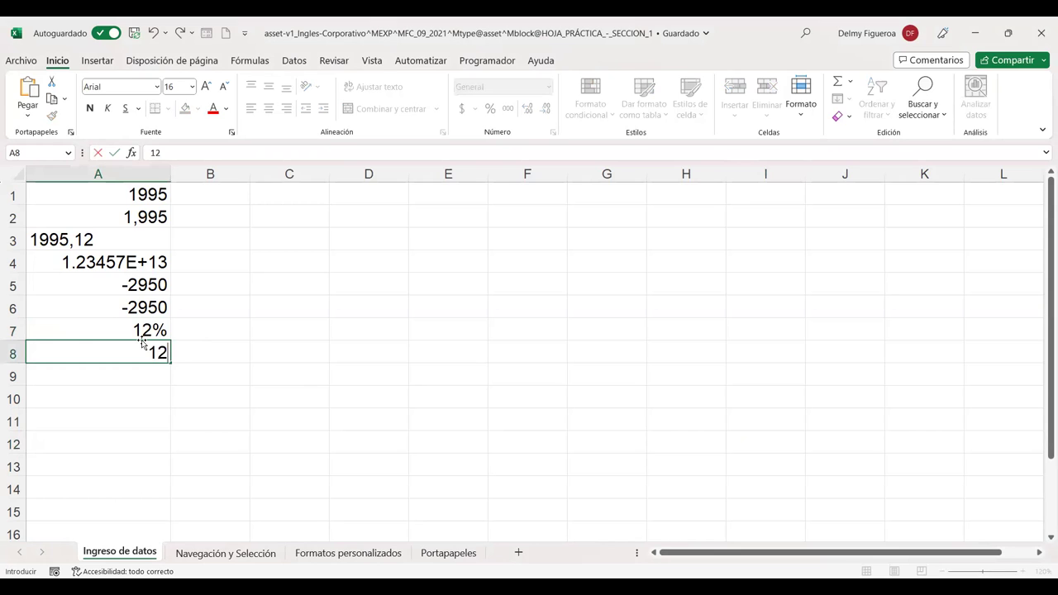
pyautogui.write(',7')
pyautogui.press('Return')
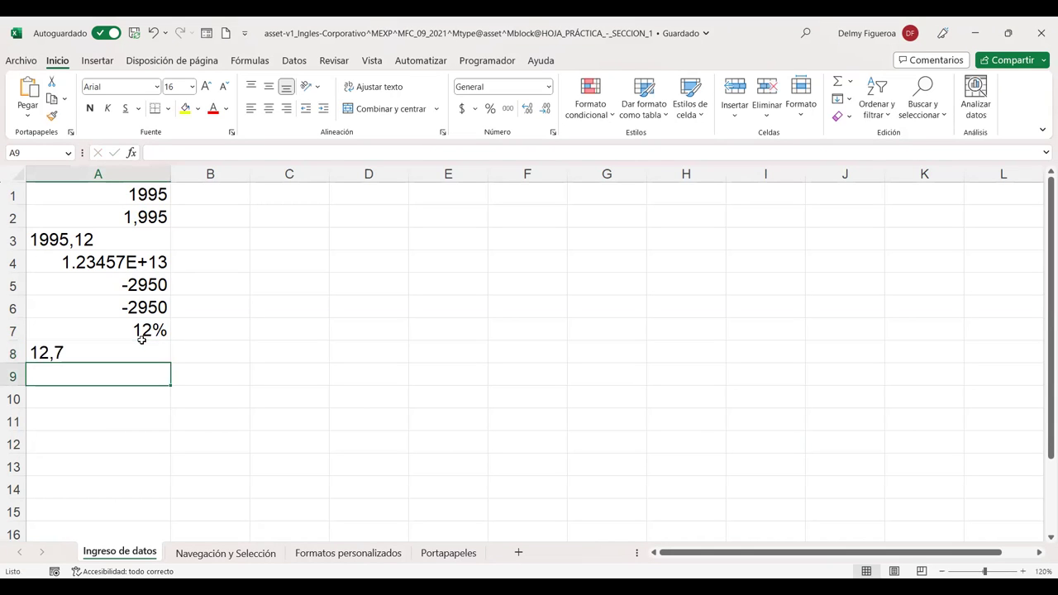
# Step: Replace the value in cell A8 with 12.7, using a point as the decimal separator
pyautogui.click(148, 351)
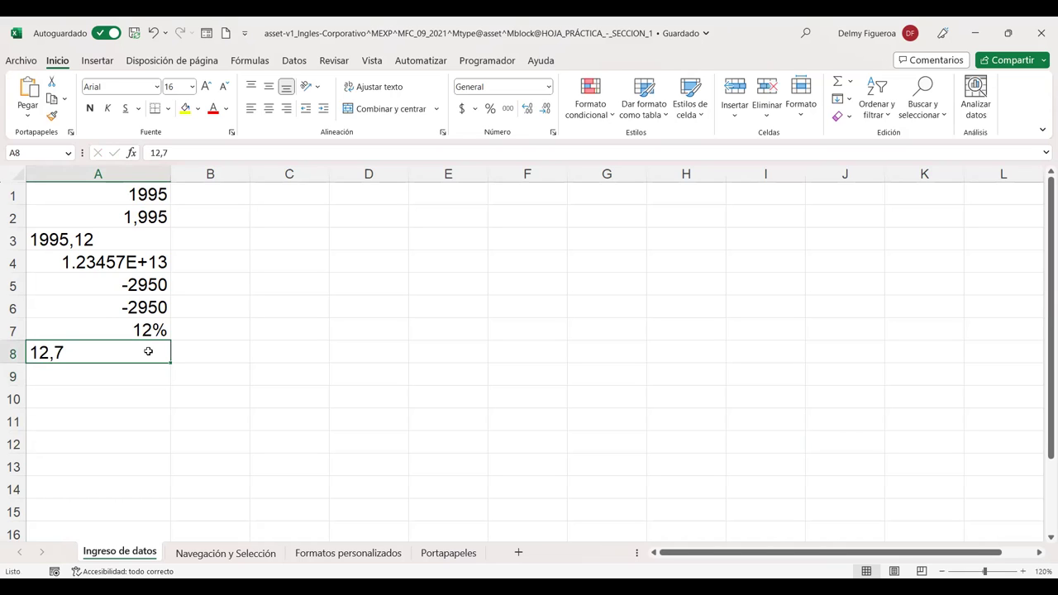
pyautogui.write('12.7')
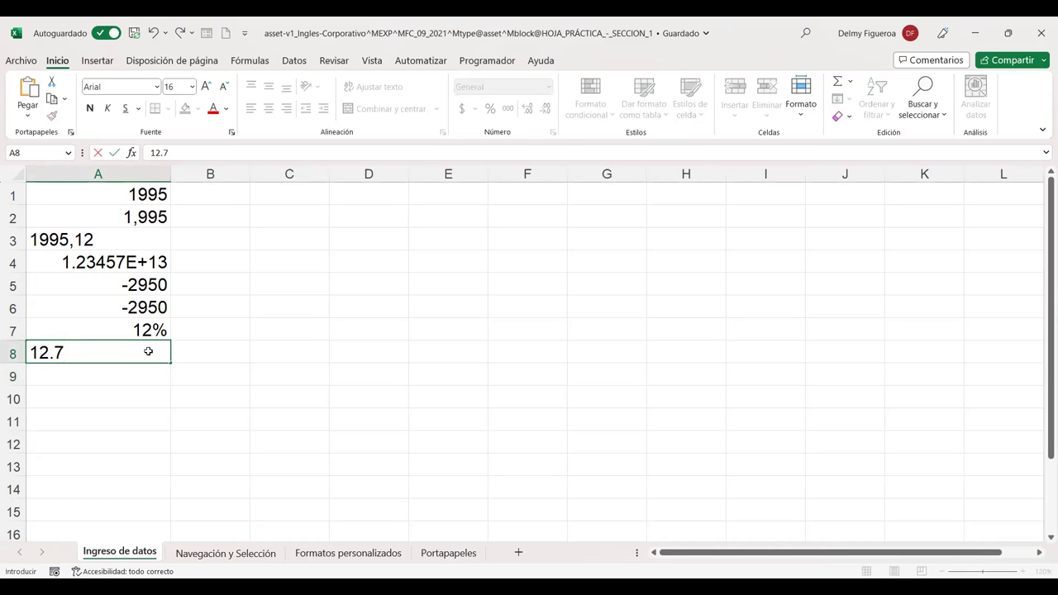
pyautogui.press('Return')
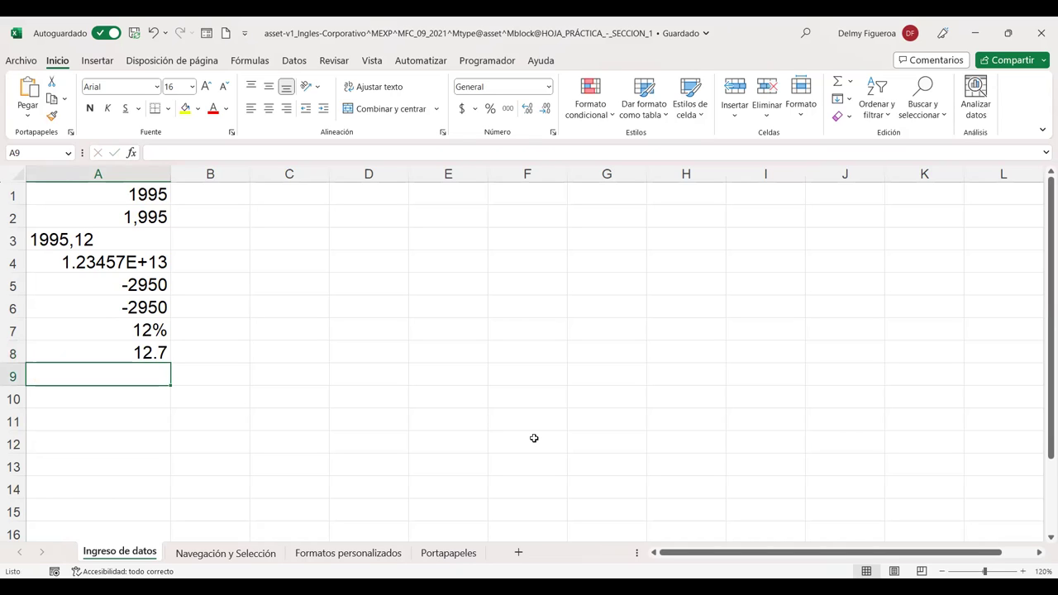
# Step: Replace the value in cell A8 with the percentage 12.70%
pyautogui.press('Up')
pyautogui.write('12.')
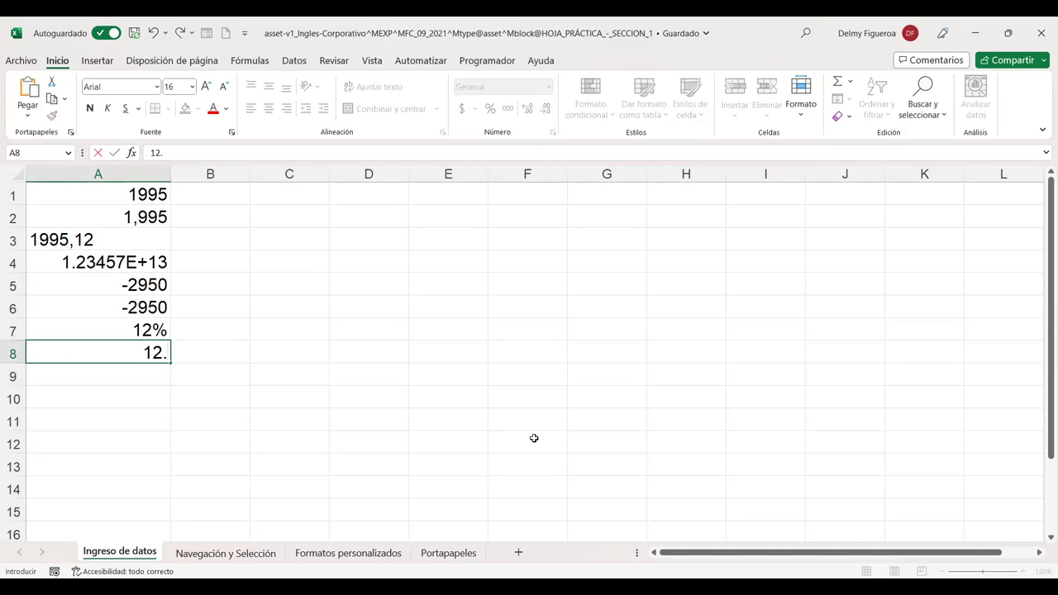
pyautogui.write('70%')
pyautogui.press('Return')
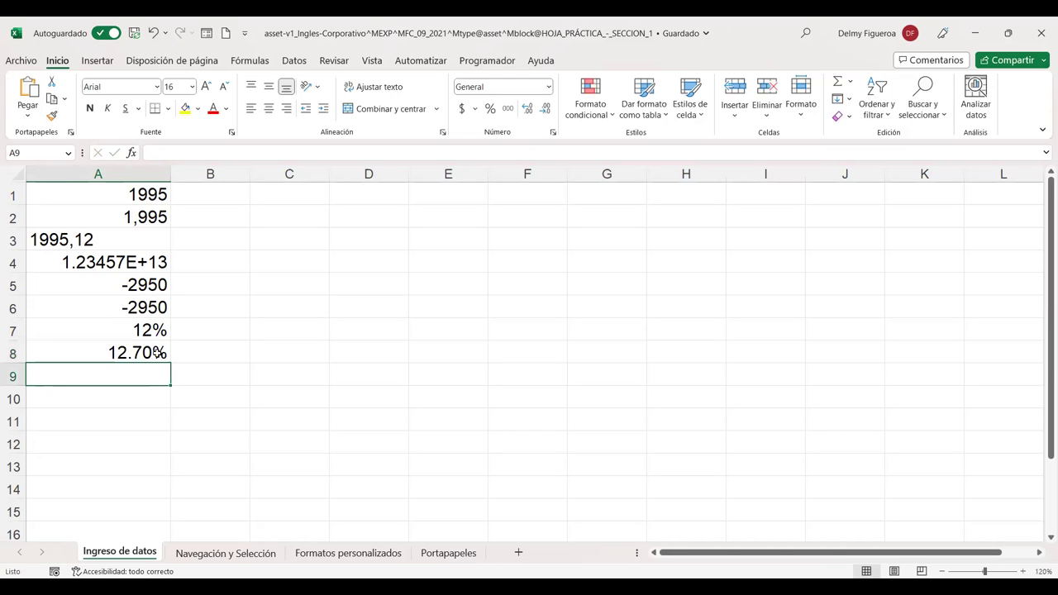
# Step: Reduce the percentage in cell A8 to one decimal place, and restore its second decimal
pyautogui.click(155, 353)
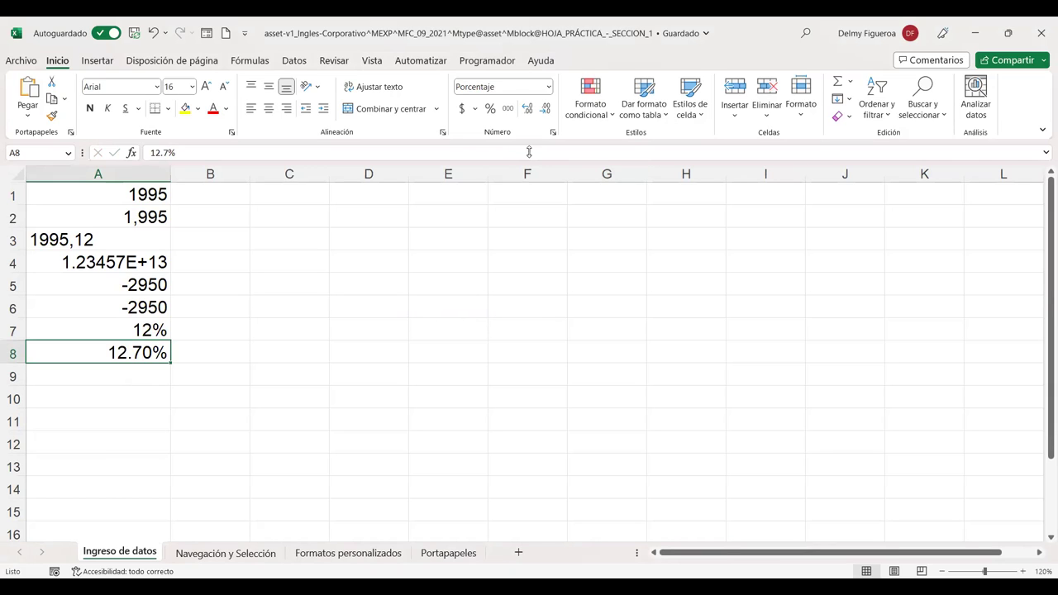
pyautogui.click(545, 111)
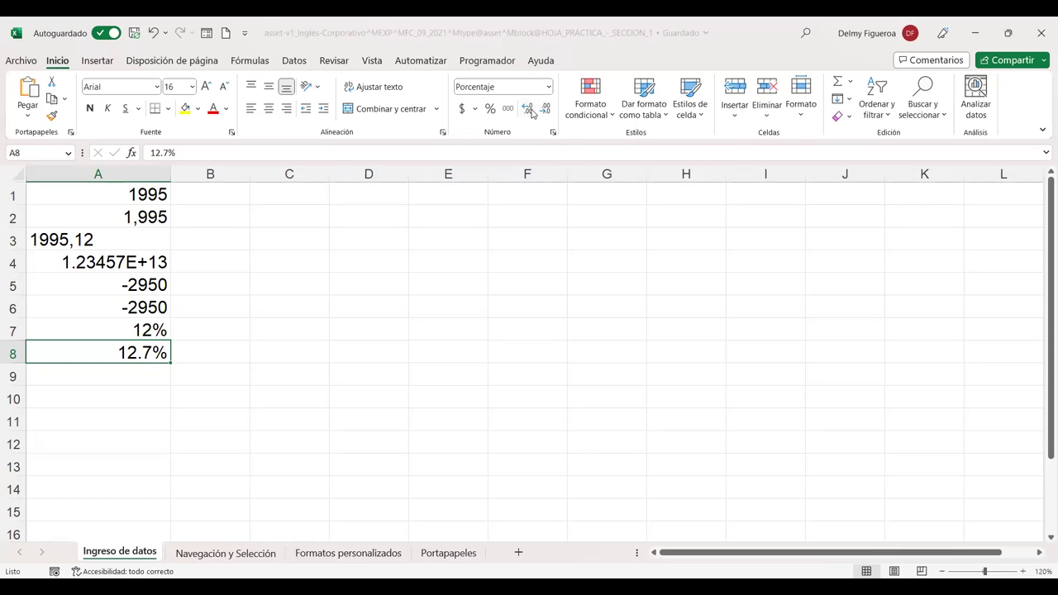
pyautogui.click(530, 115)
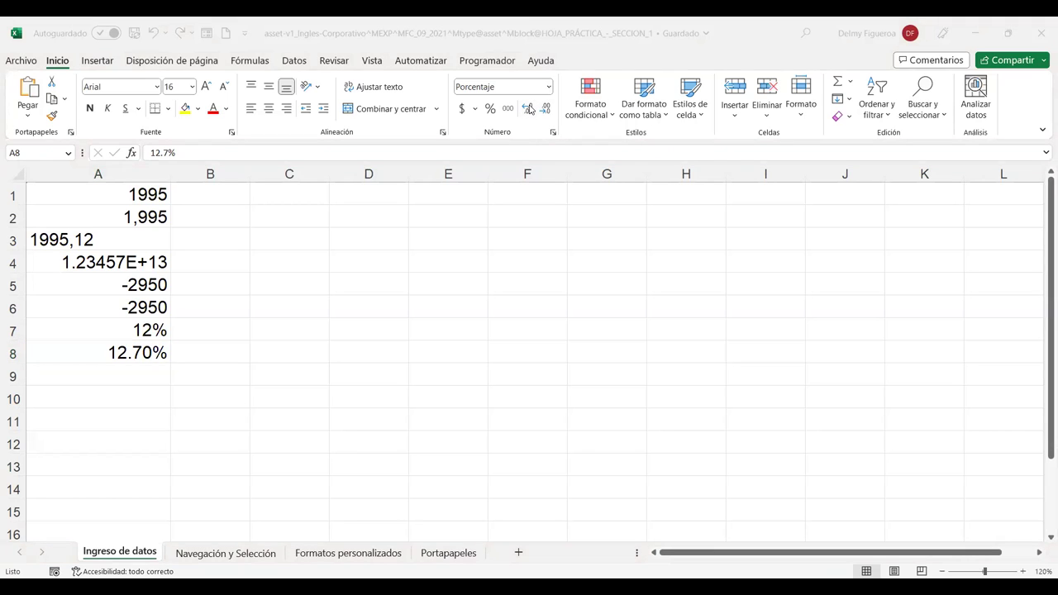
# Step: Enter 1200 in cell A9 and reselect the cell
pyautogui.click(129, 378)
pyautogui.click(130, 378)
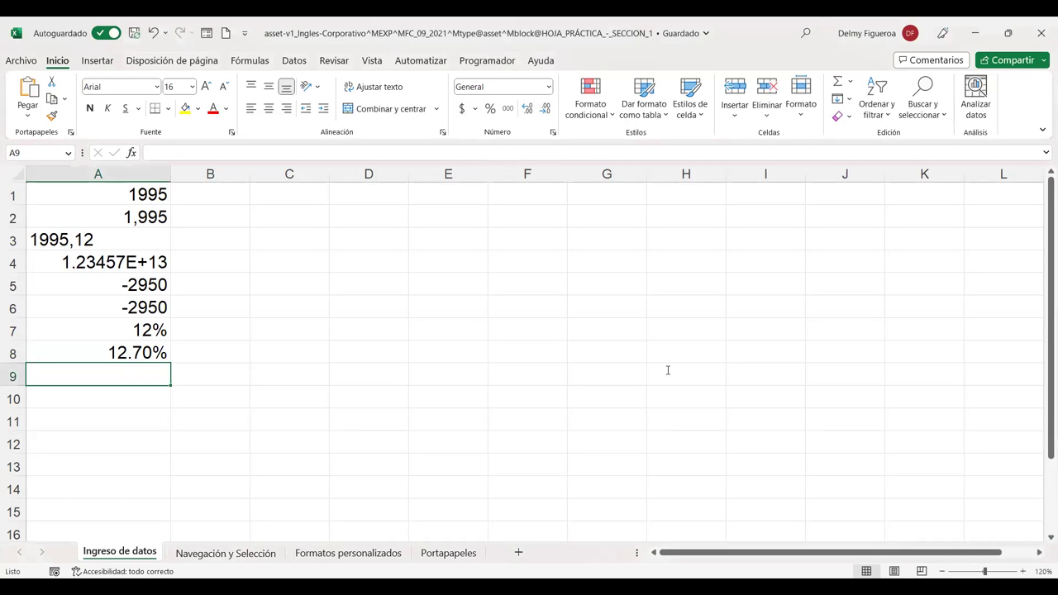
pyautogui.write('122')
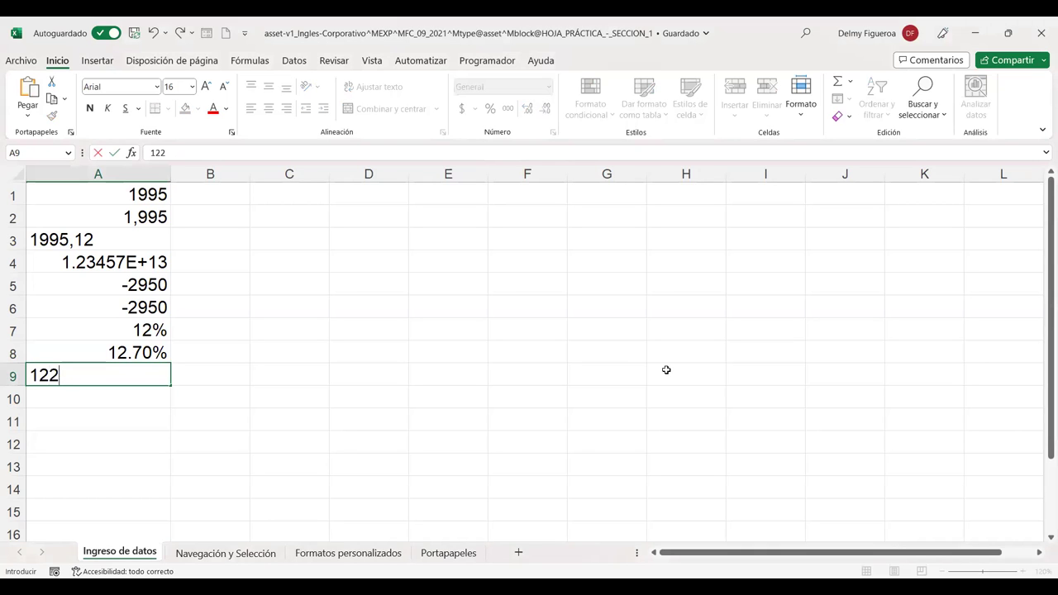
pyautogui.press('BackSpace')
pyautogui.write('00')
pyautogui.hotkey('ctrl', 'Return')
pyautogui.press('Return')
pyautogui.click(149, 378)
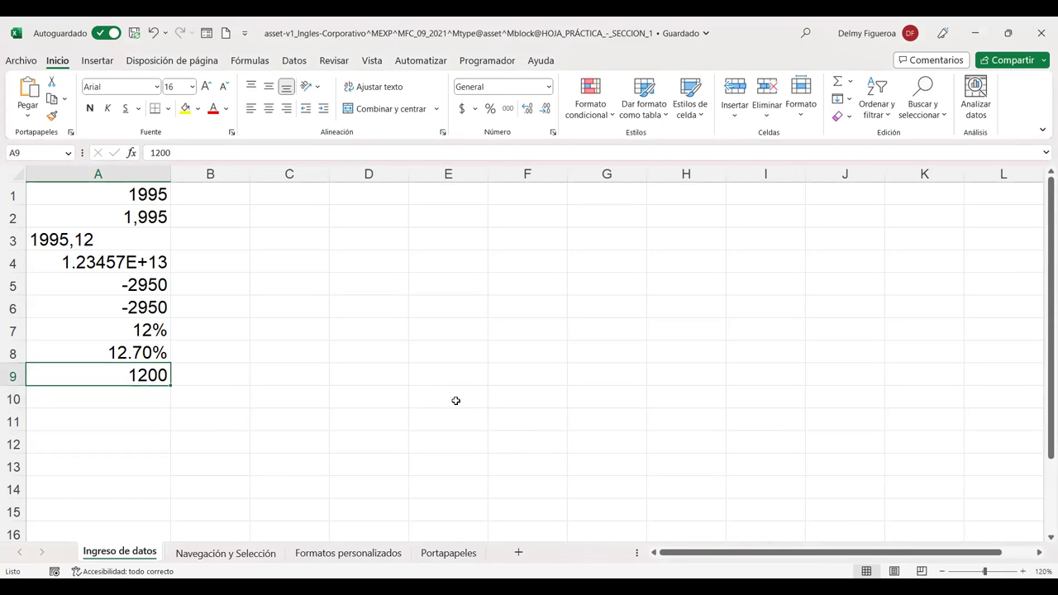
# Step: Try the dollar accounting format and the € Español (España) format on cell A9, and undo both changes
pyautogui.click(462, 110)
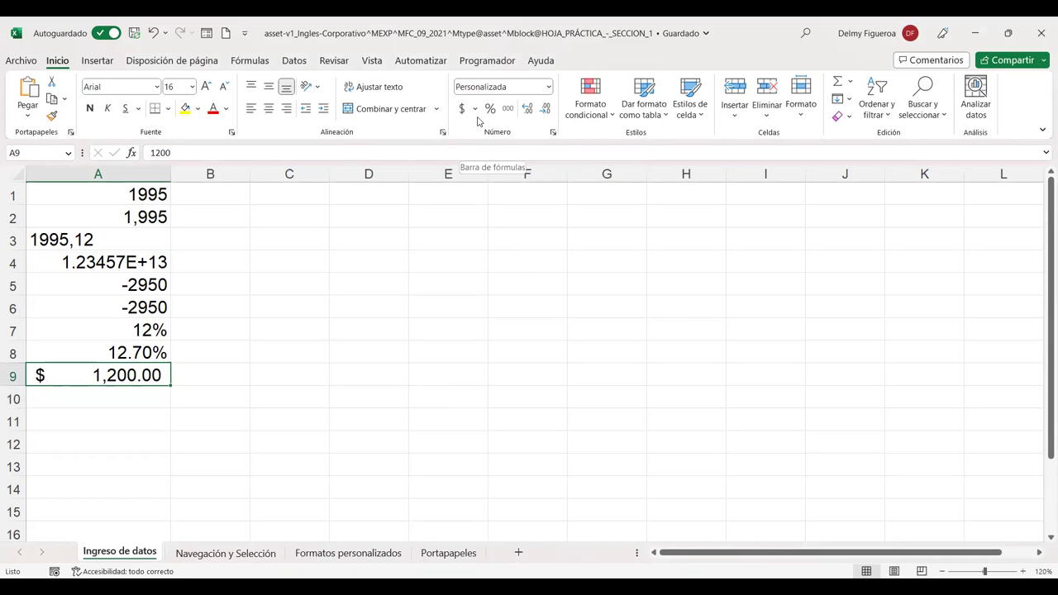
pyautogui.click(476, 110)
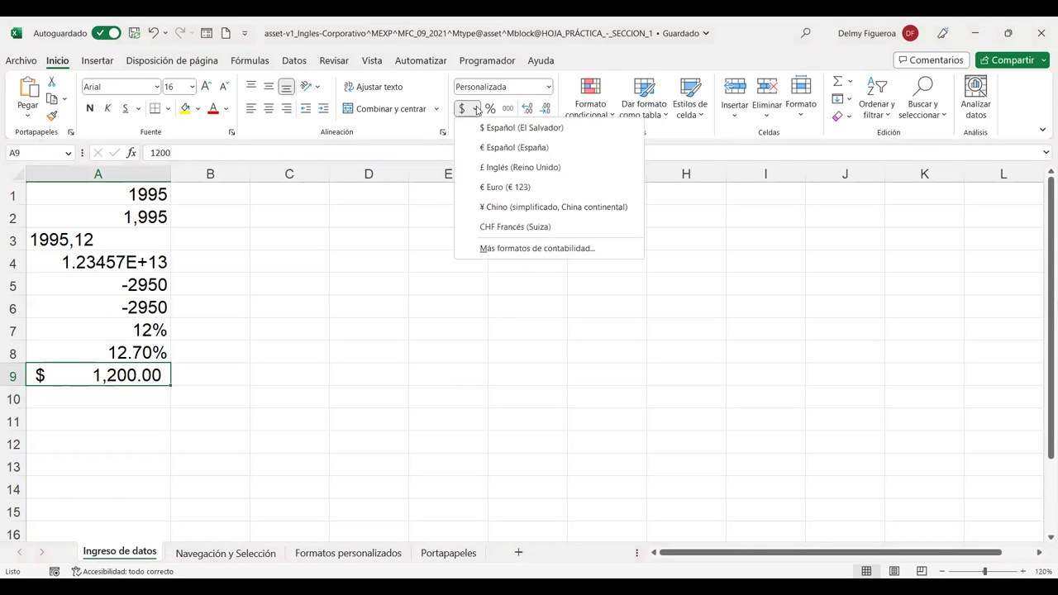
pyautogui.click(532, 150)
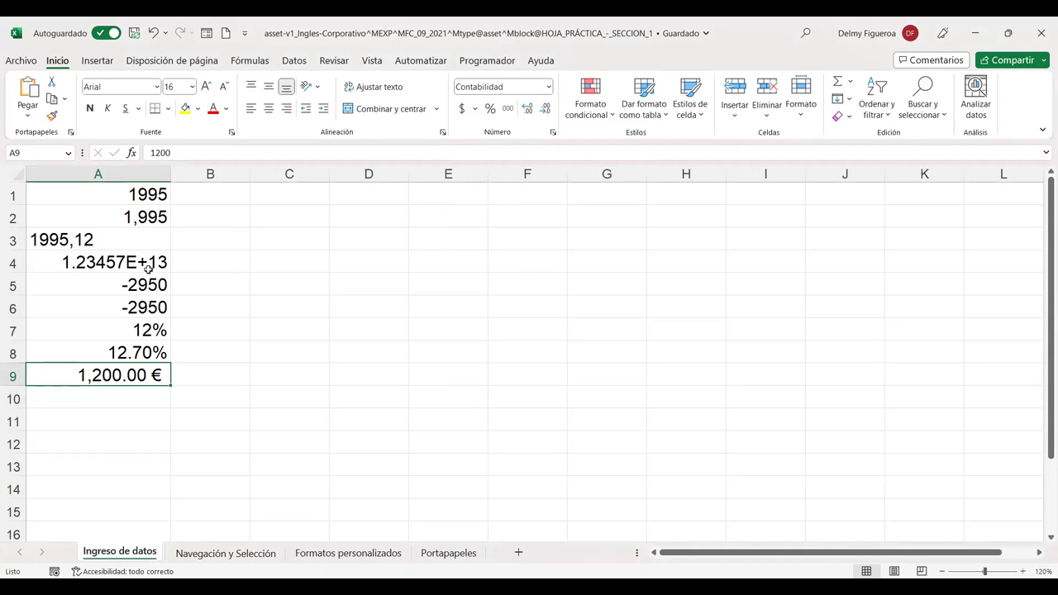
pyautogui.click(153, 34)
pyautogui.click(153, 35)
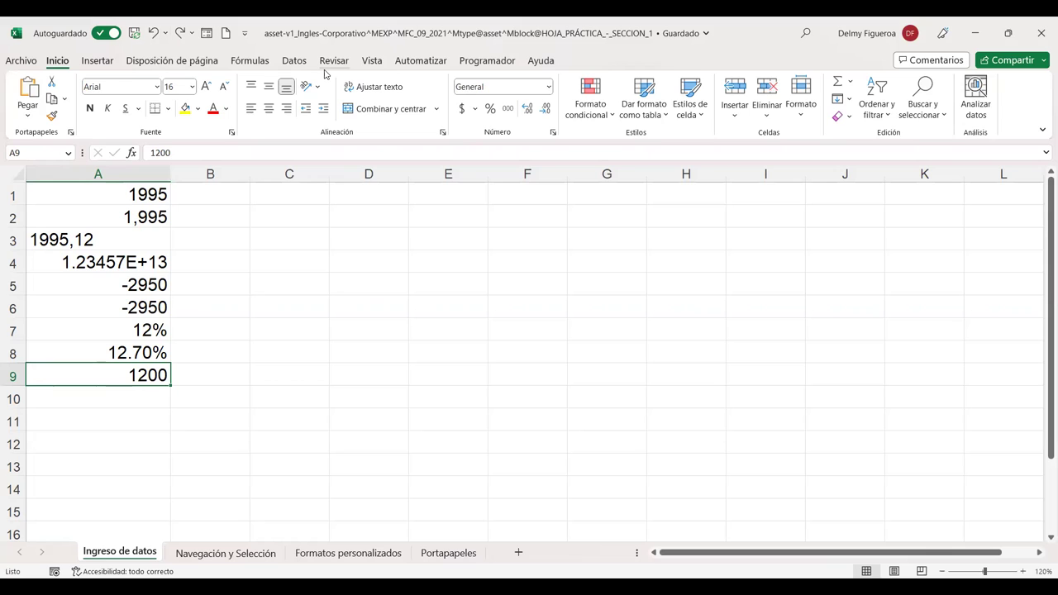
# Step: Enter the currency value $1,200 in cell A9 and the entry 12/12 in cell A10
pyautogui.write('$1,200')
pyautogui.press('Return')
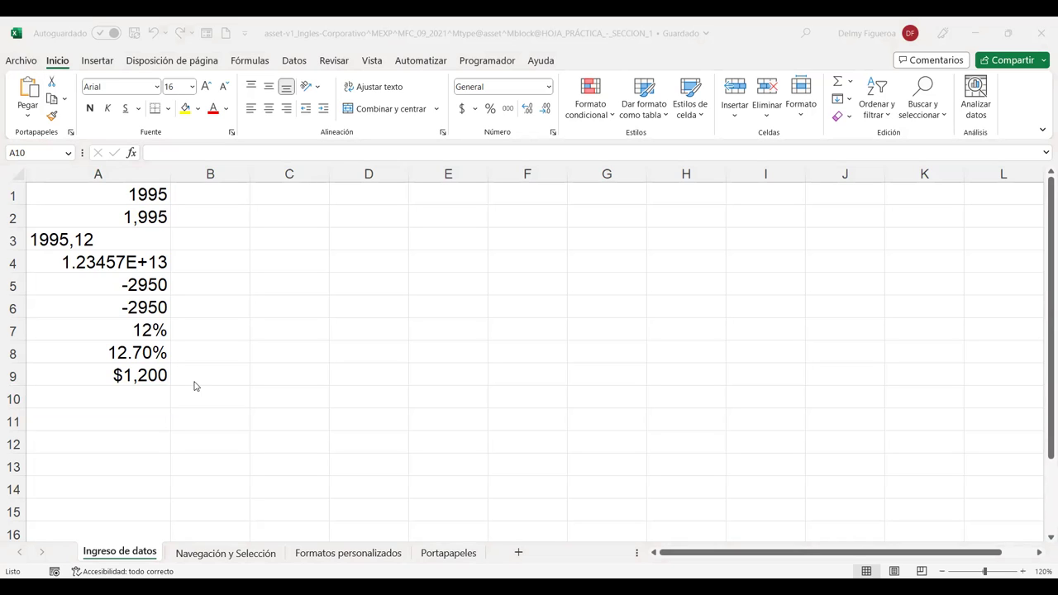
pyautogui.write('12/12')
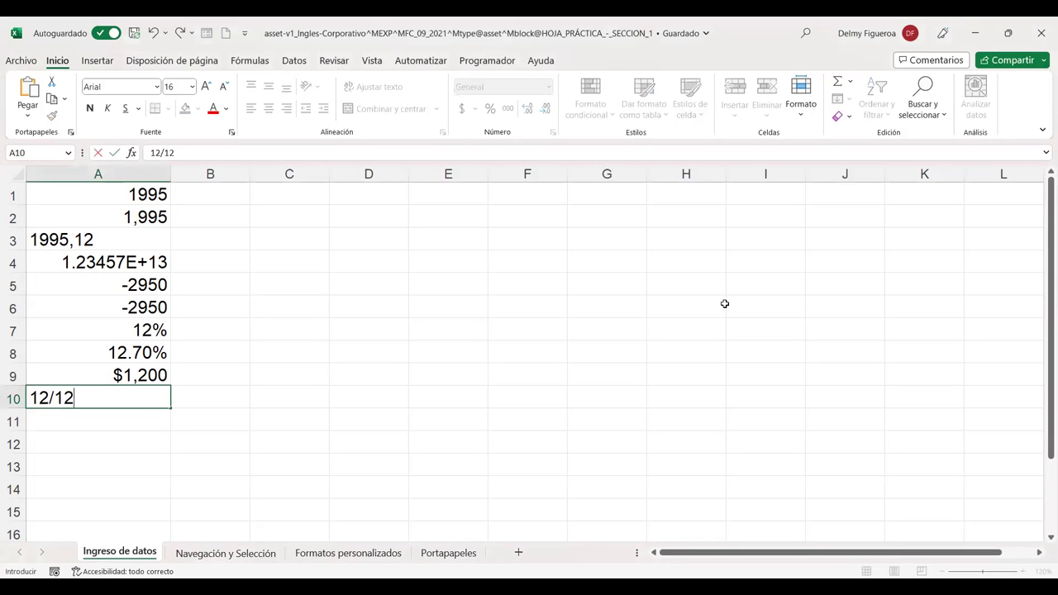
pyautogui.press('Return')
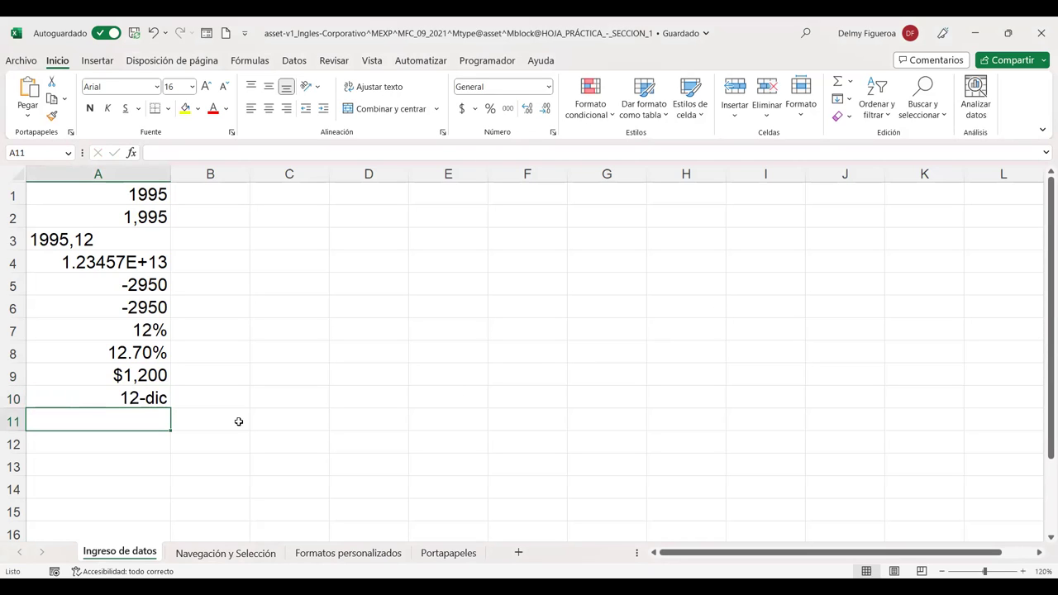
# Step: Replace the content of cell A10 with the fraction entry 0 12/12 and reselect the cell
pyautogui.click(145, 397)
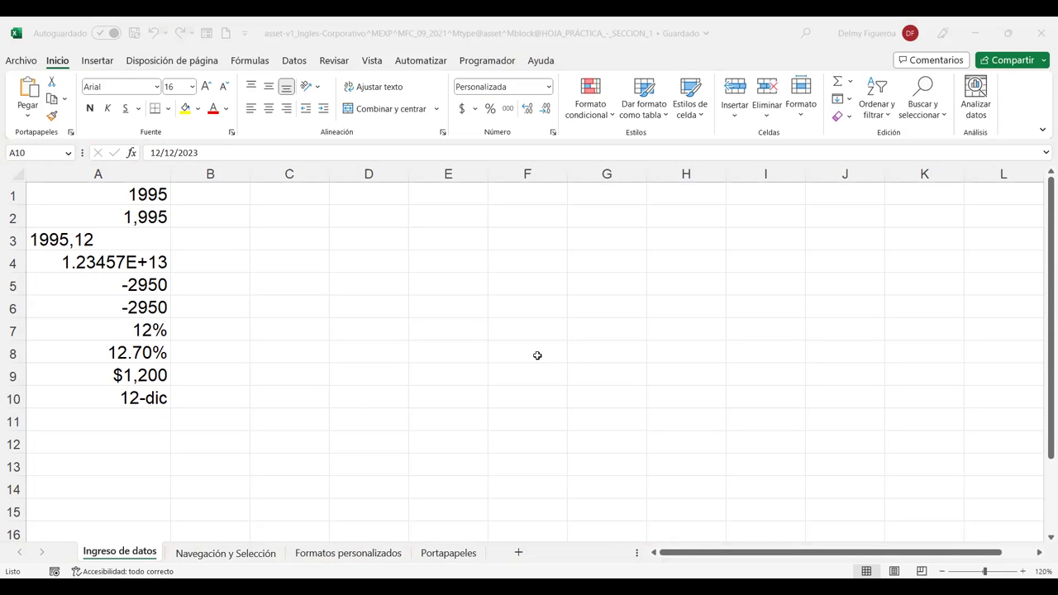
pyautogui.write('0 12/12')
pyautogui.press('Return')
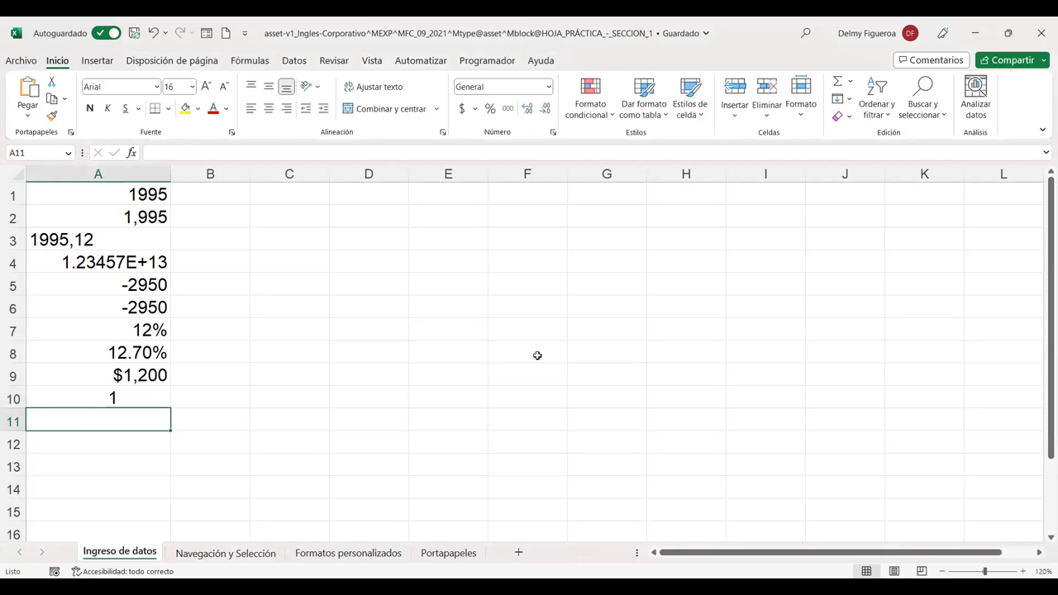
pyautogui.press('Up')
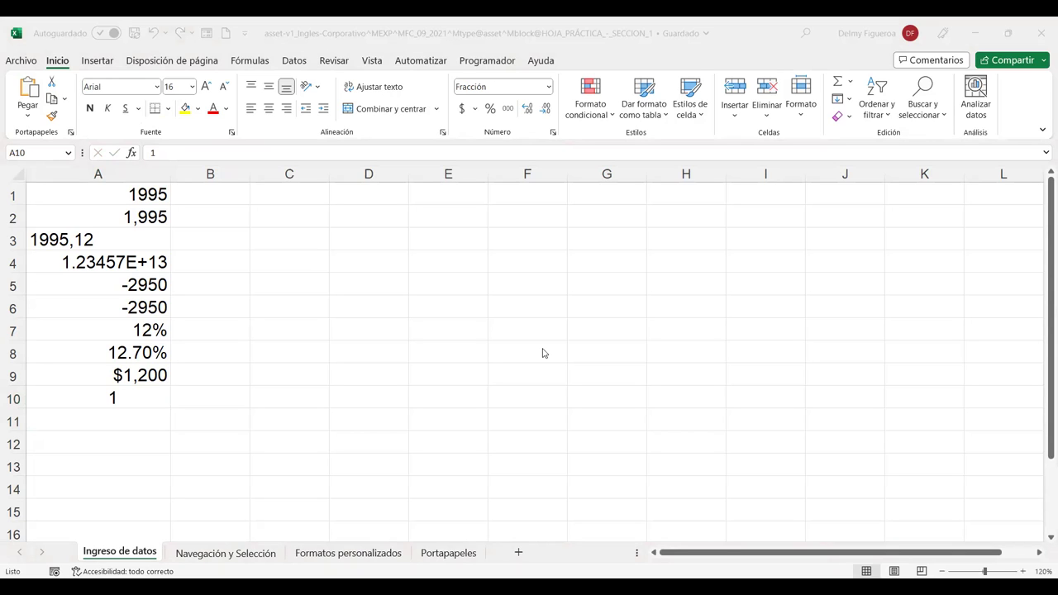
# Step: Enter the fraction one third in cell A11 as 0 1/3
pyautogui.click(129, 407)
pyautogui.click(133, 418)
pyautogui.write('0')
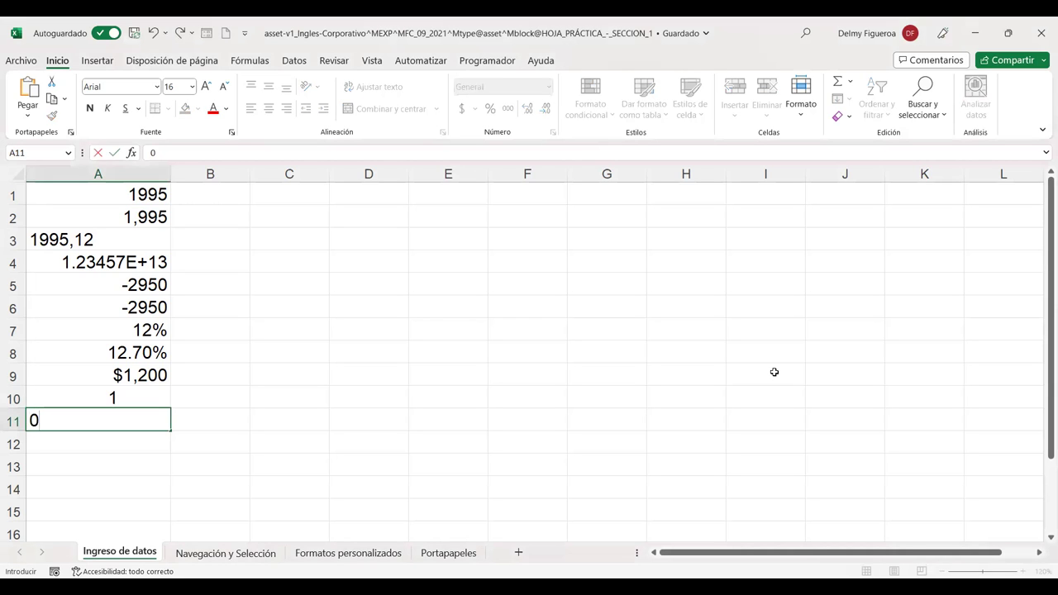
pyautogui.write(' 1/3')
pyautogui.press('Return')
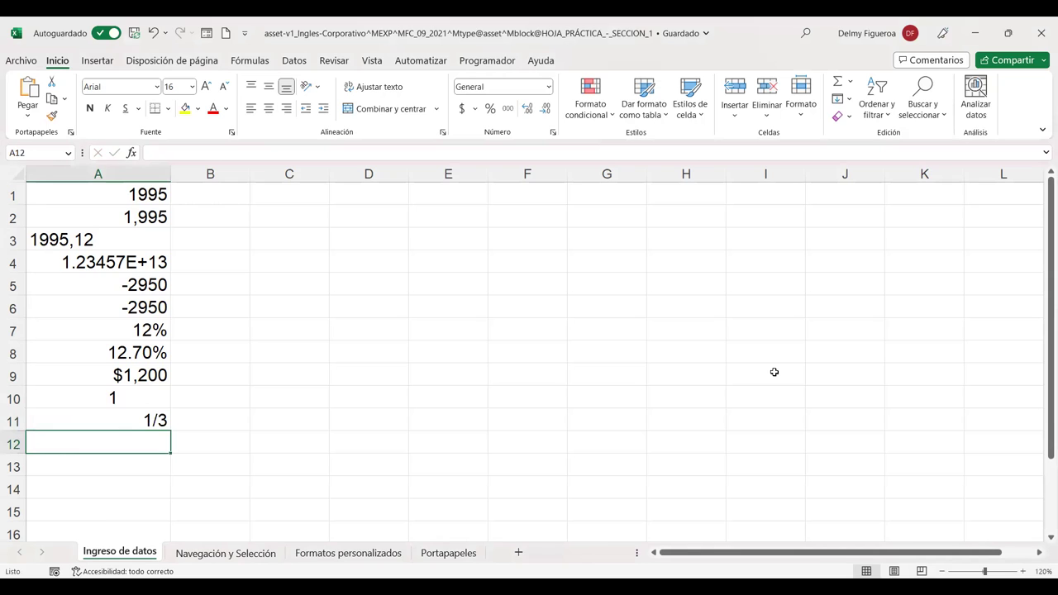
# Step: Re-enter one third in cell A11 as 1/3 without the leading zero, and repeat the entry once
pyautogui.press('Up')
pyautogui.write('1/3')
pyautogui.press('Return')
pyautogui.press('Up')
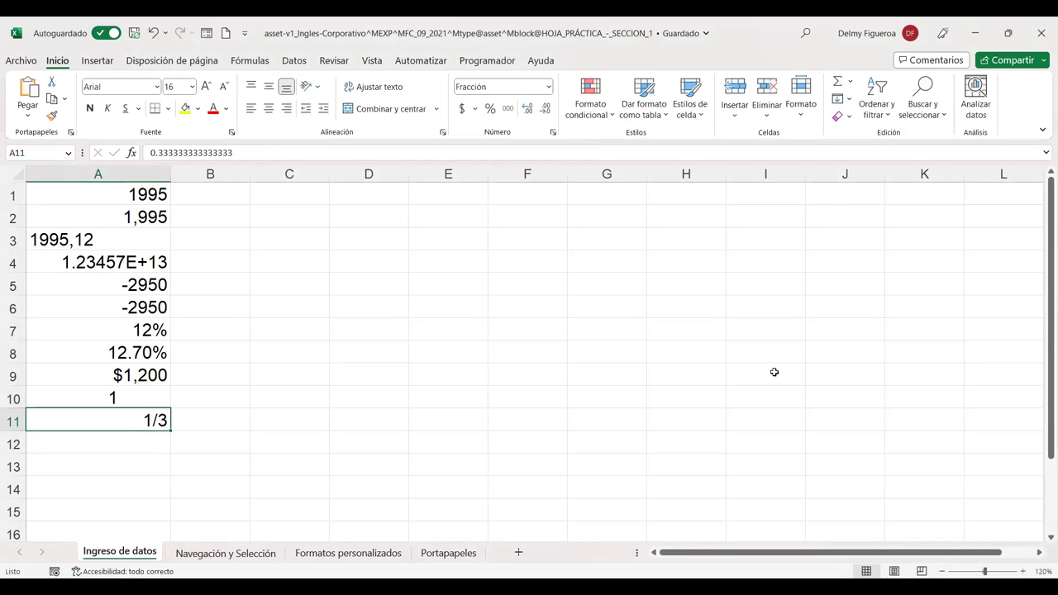
pyautogui.write('1/3')
pyautogui.press('Return')
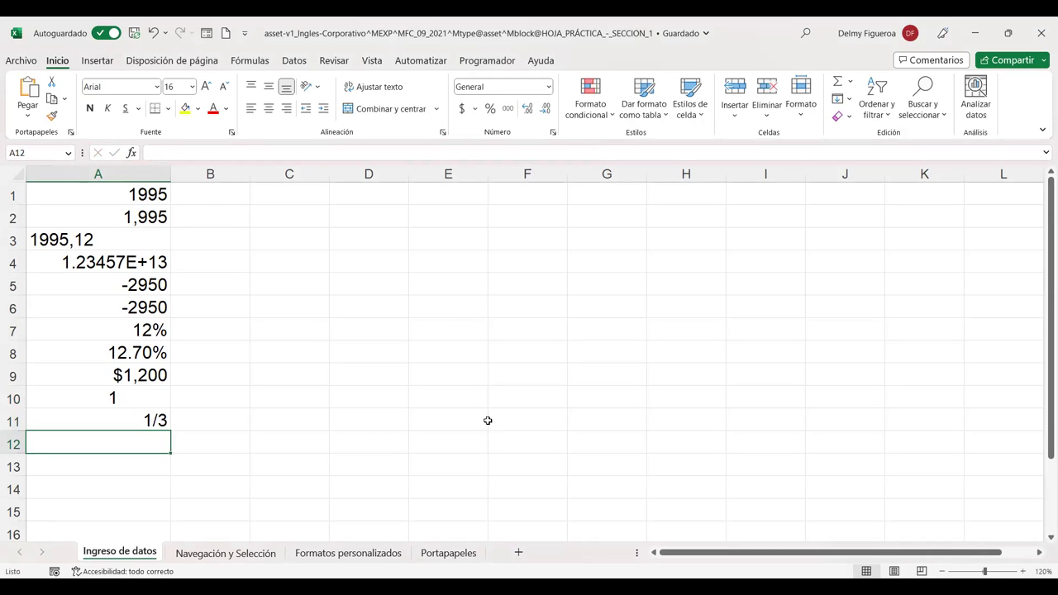
# Step: Enter 0 1/3 in cell A11 again with the leading zero and reselect the cell
pyautogui.click(132, 420)
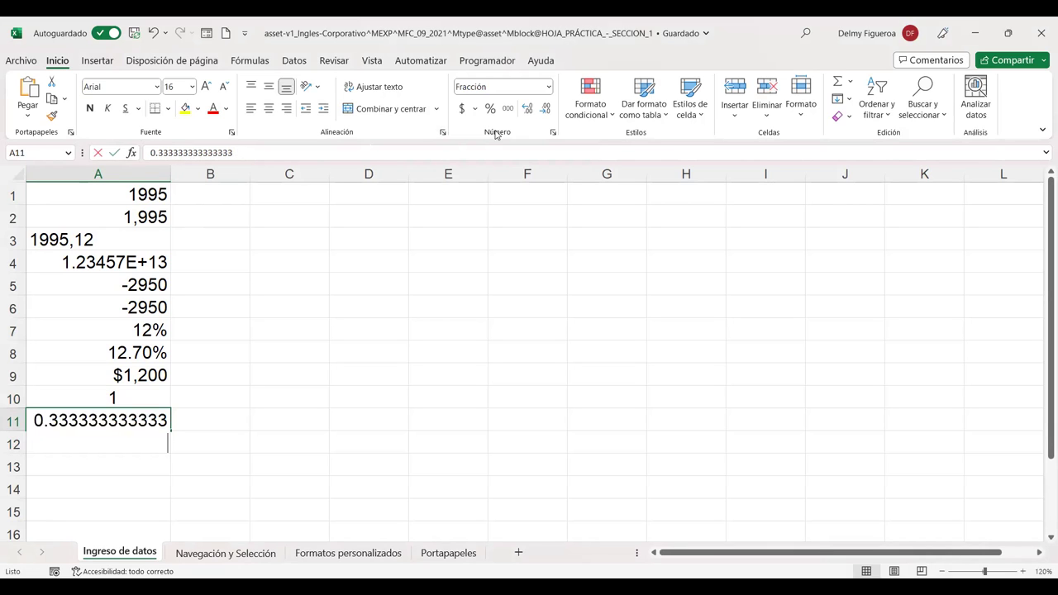
pyautogui.write('0 1/3')
pyautogui.press('Return')
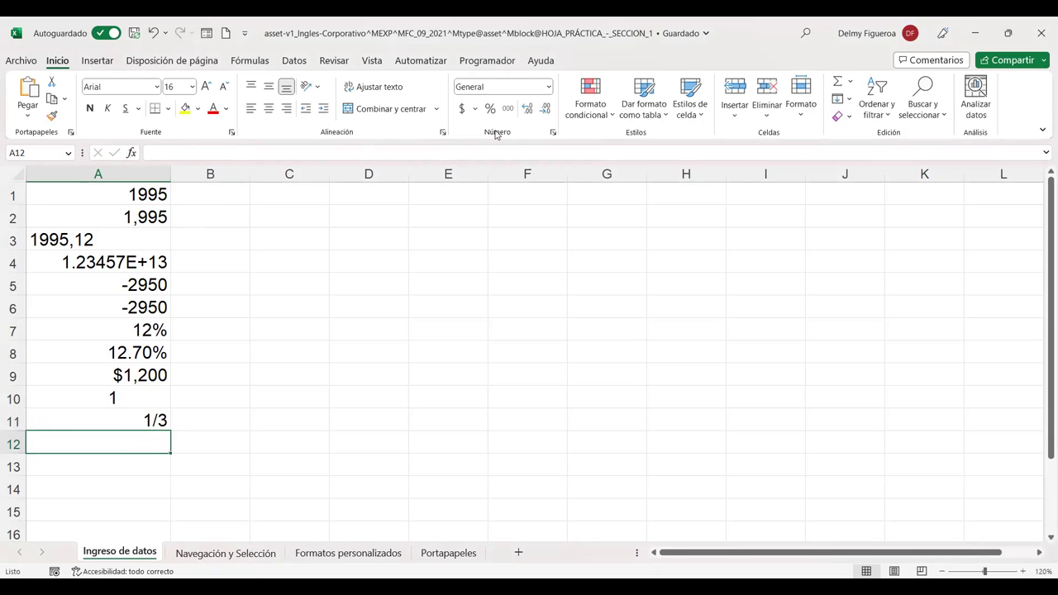
pyautogui.click(150, 414)
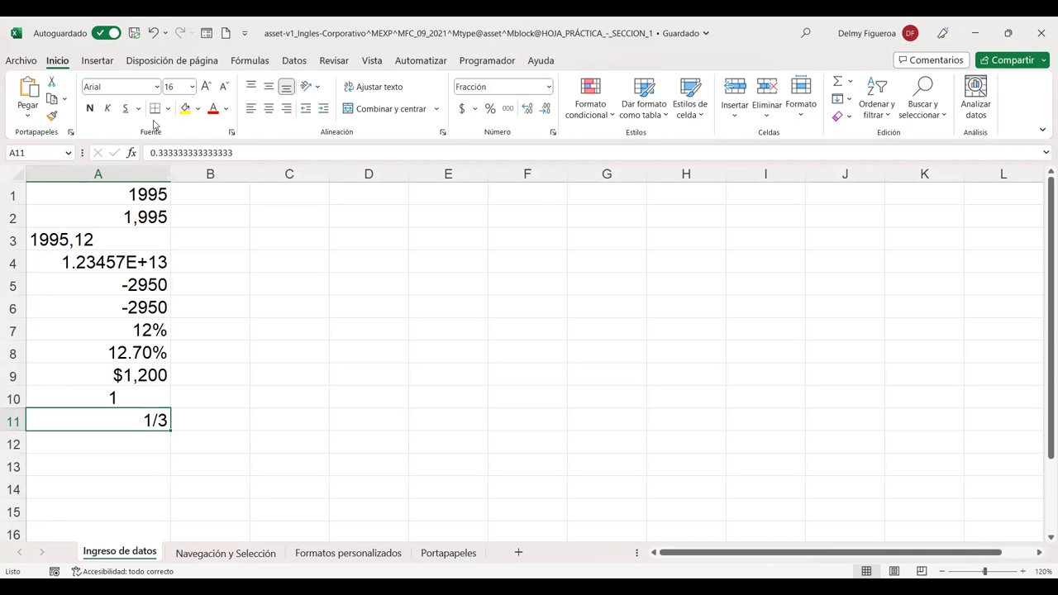
# Step: Enter the fraction 0 12/24 in cell A12 and reselect the cell
pyautogui.click(152, 439)
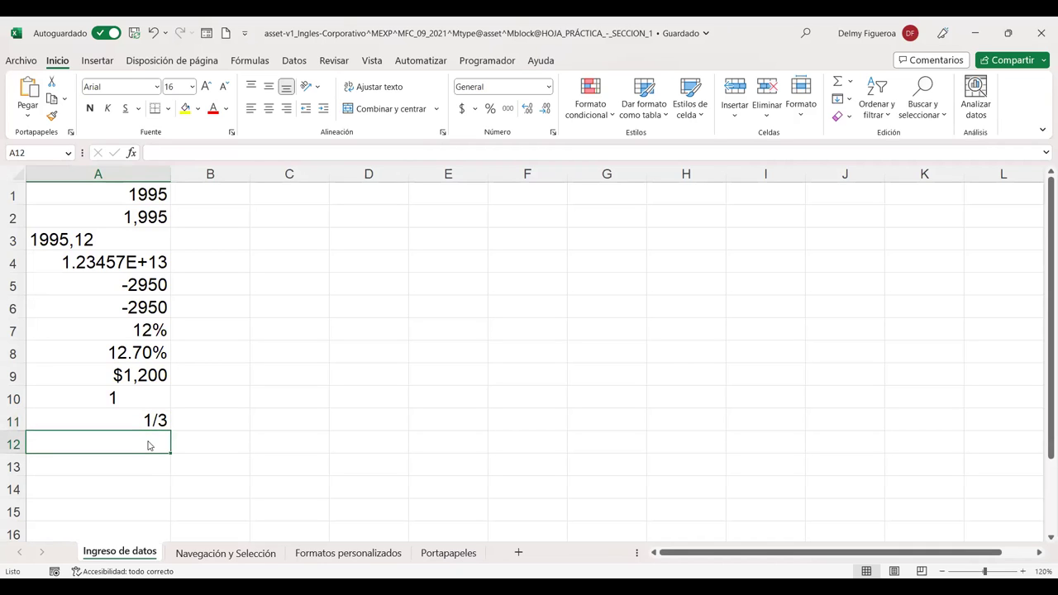
pyautogui.click(126, 394)
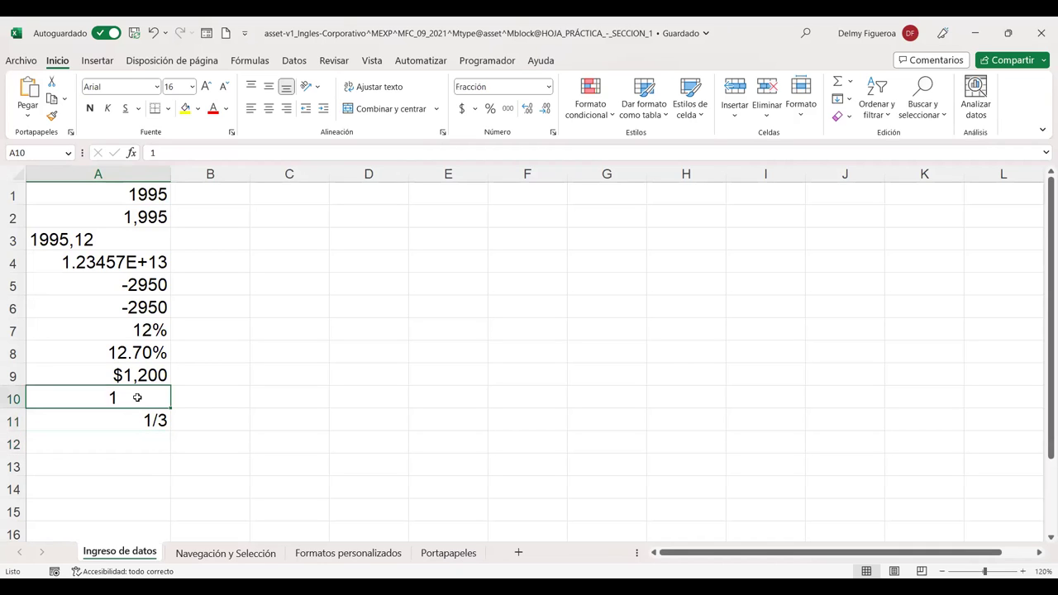
pyautogui.click(147, 436)
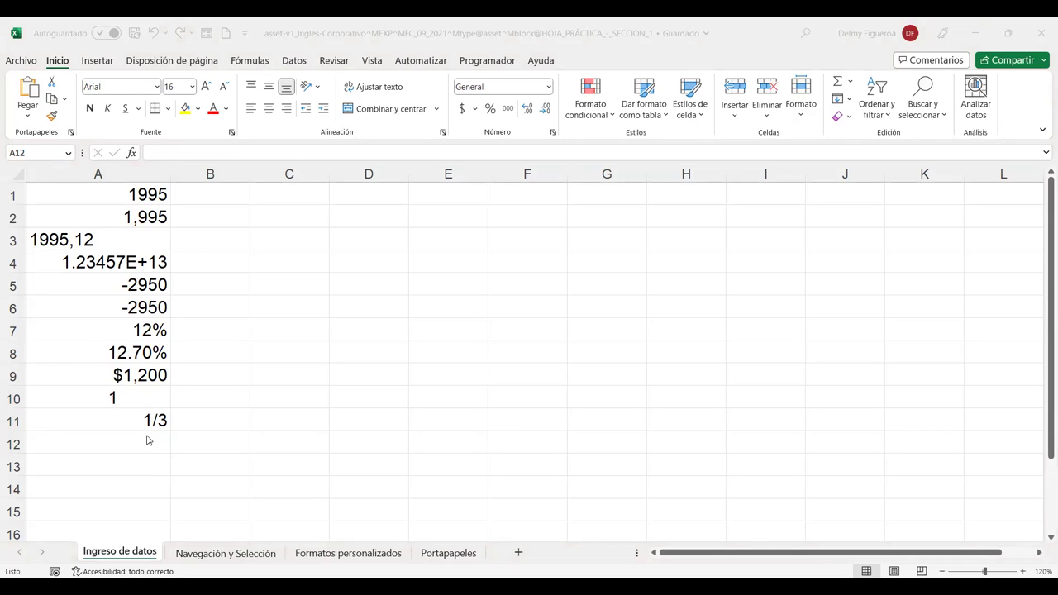
pyautogui.hotkey('alt', 'Tab')
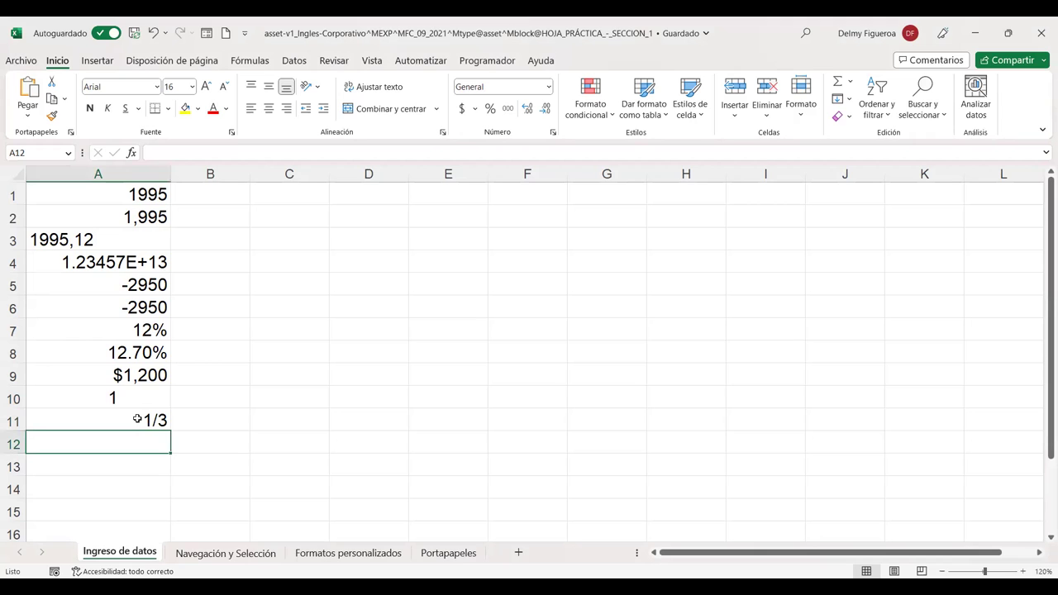
pyautogui.hotkey('alt', 'Tab')
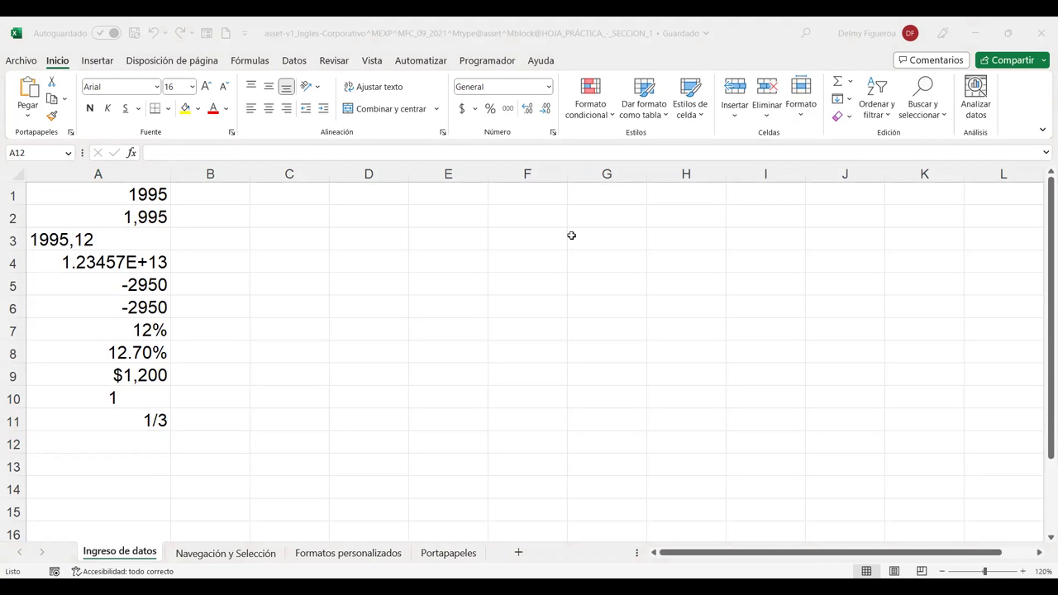
pyautogui.hotkey('alt', 'Tab')
pyautogui.write('0 ')
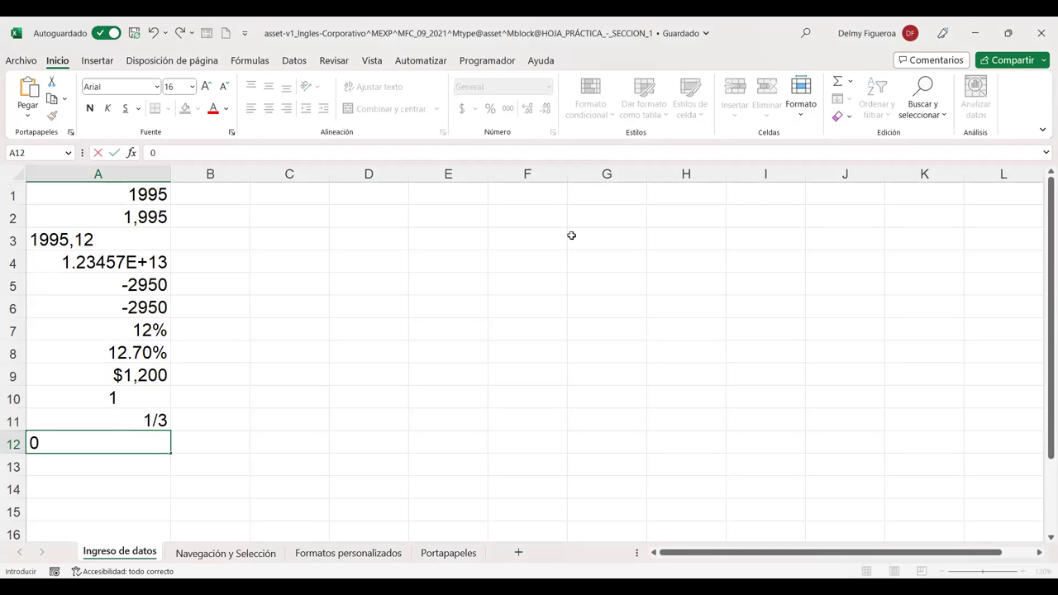
pyautogui.write('12/24')
pyautogui.press('Return')
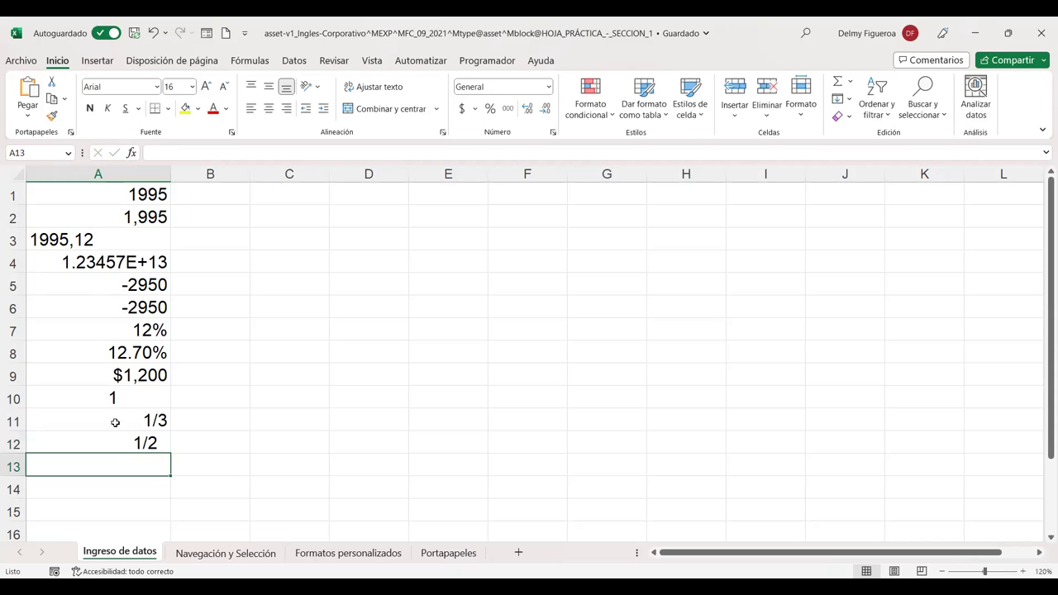
pyautogui.click(130, 443)
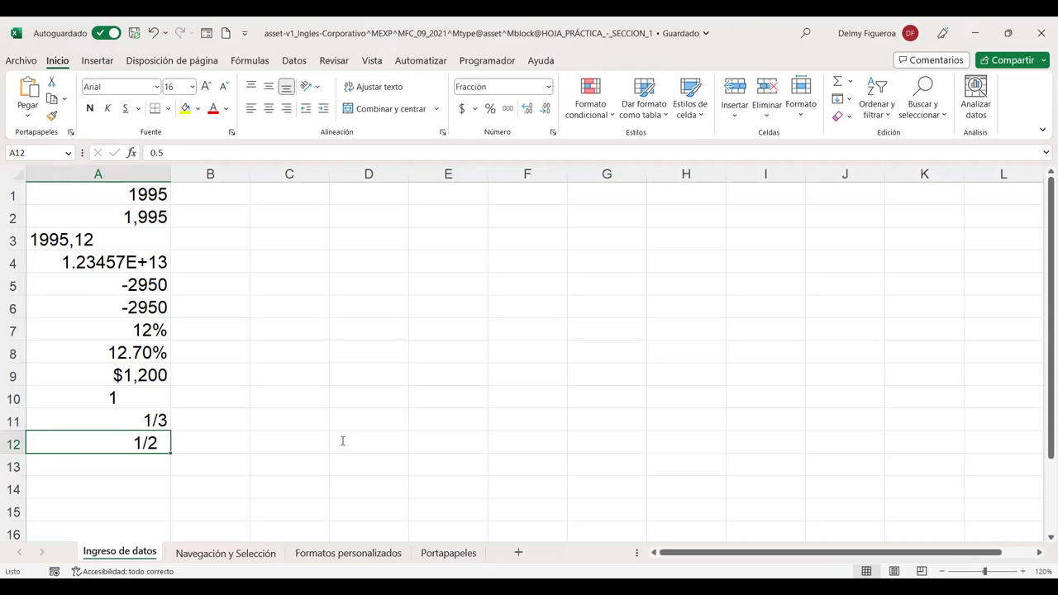